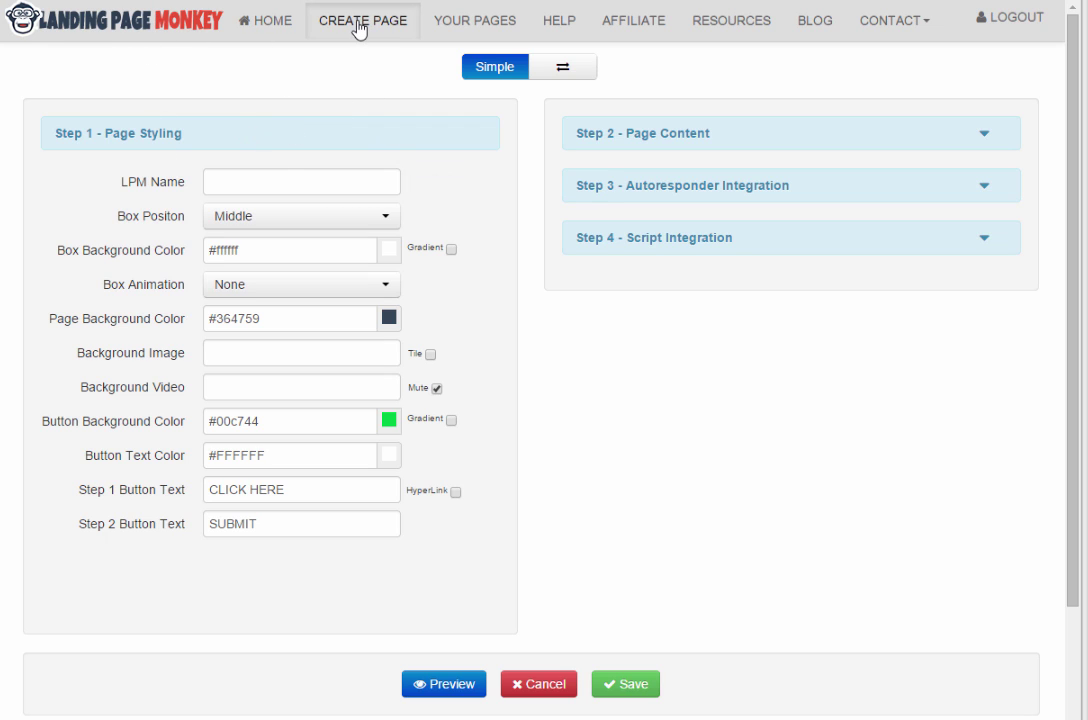
Fill in the LPM name with a first name followed by "Test" and check the available box animations
click(243, 182)
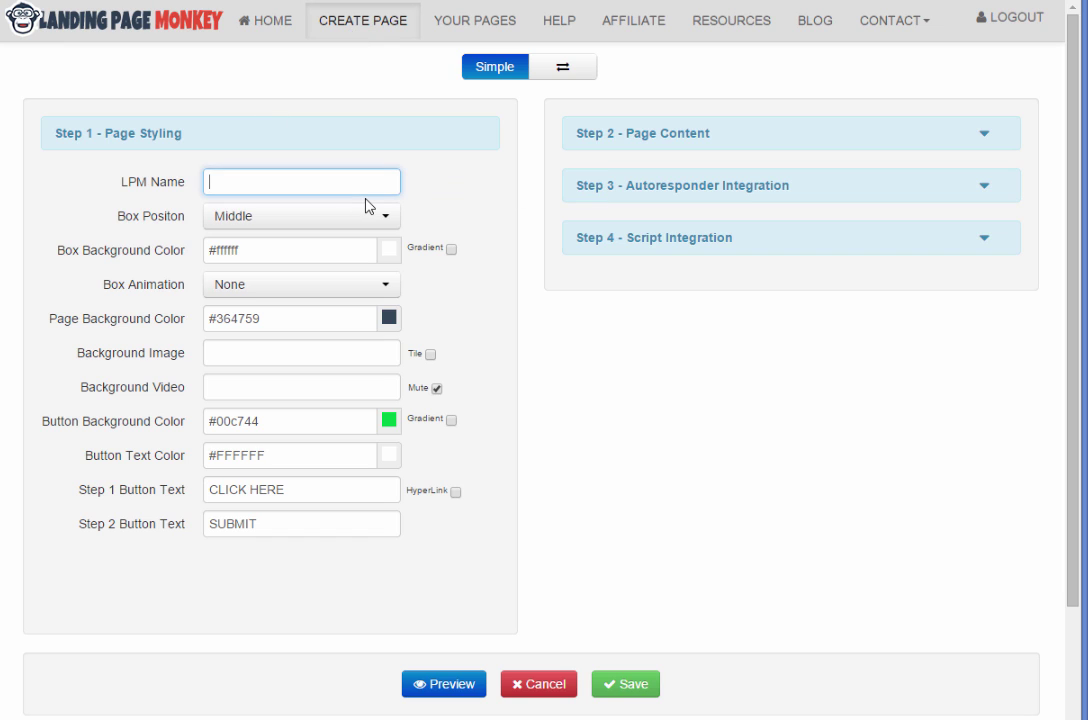
text(eric Test)
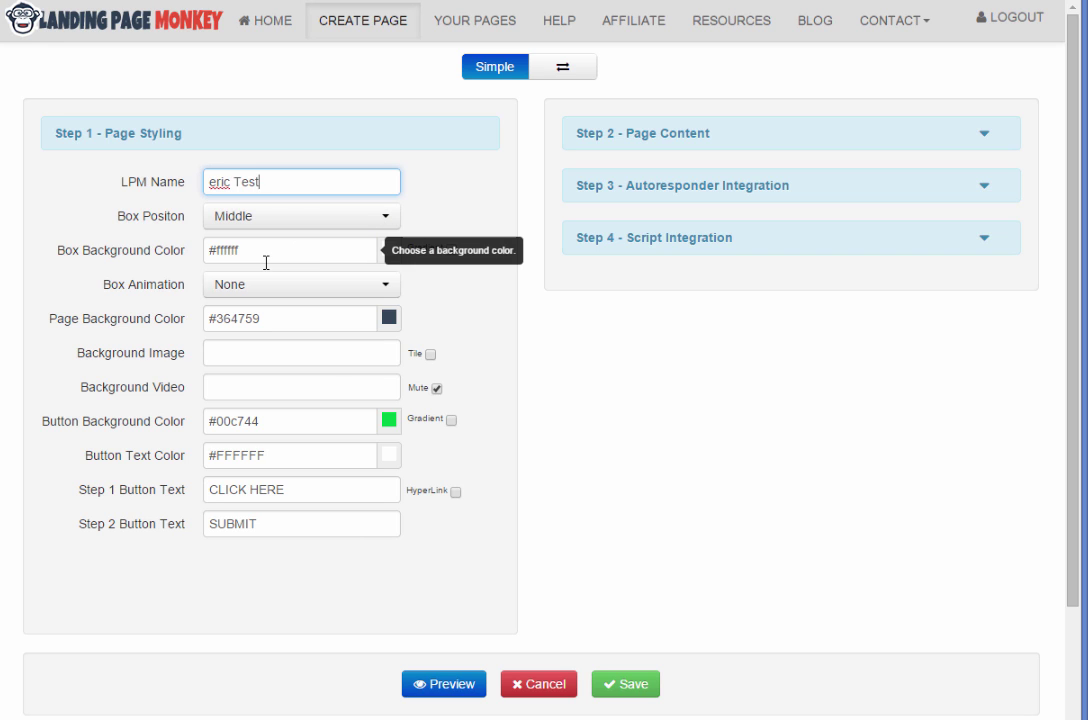
click(280, 290)
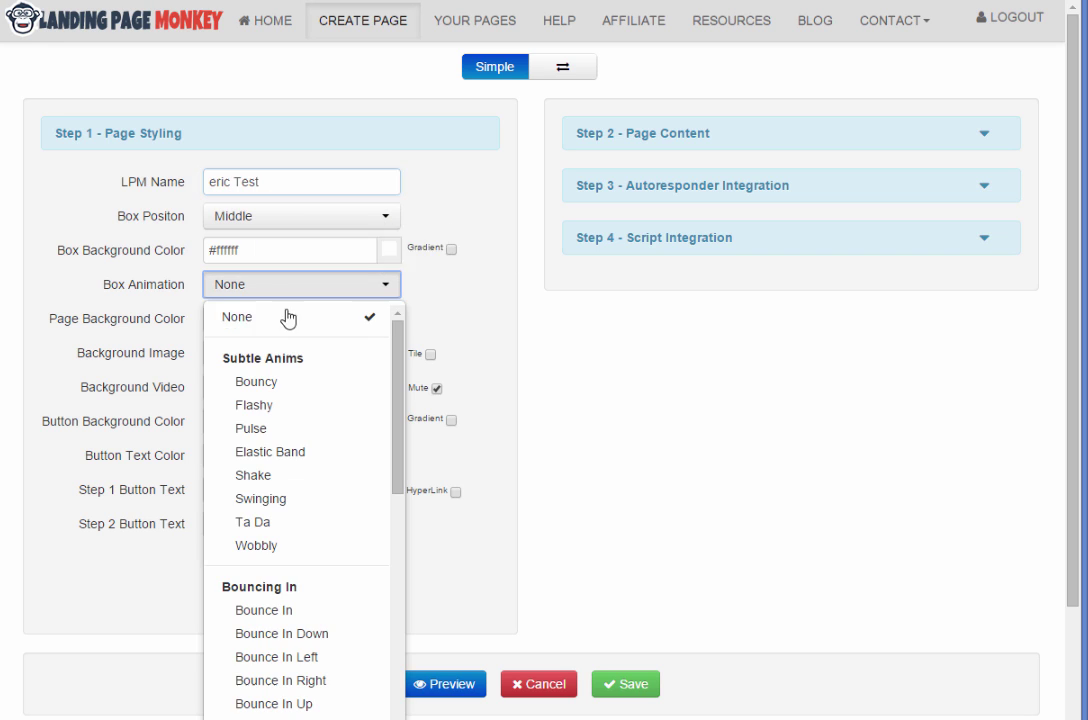
click(441, 317)
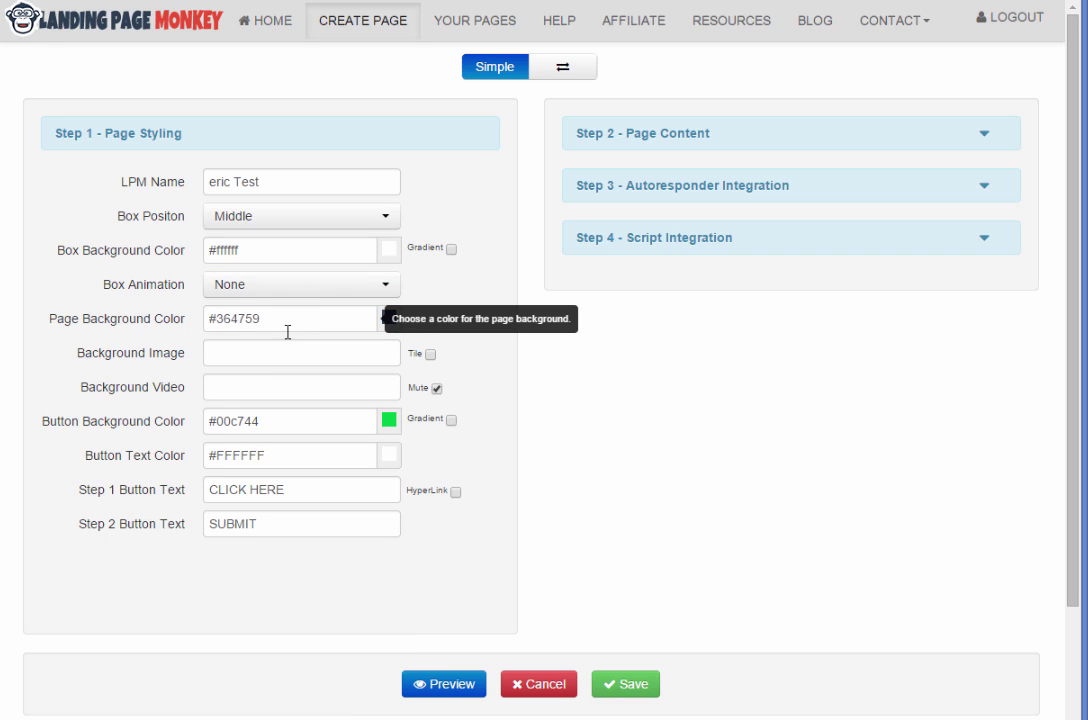
Switch to YouTube and search for "background video" to find footage for the page's background
click(270, 356)
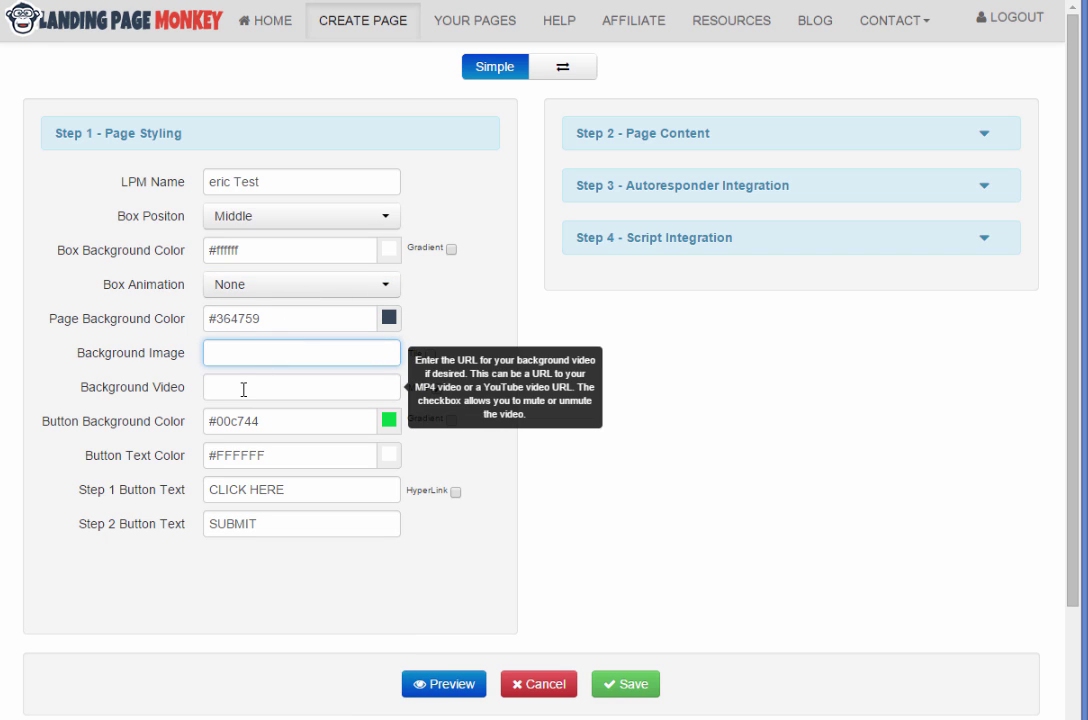
click(243, 389)
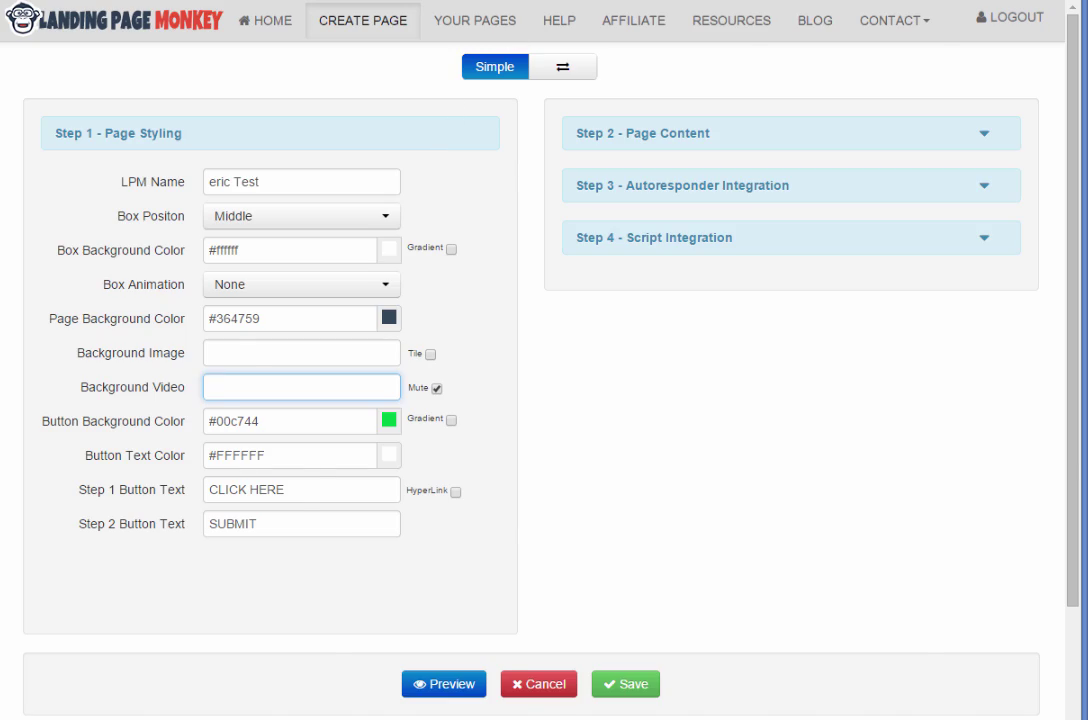
key(ctrl+Tab)
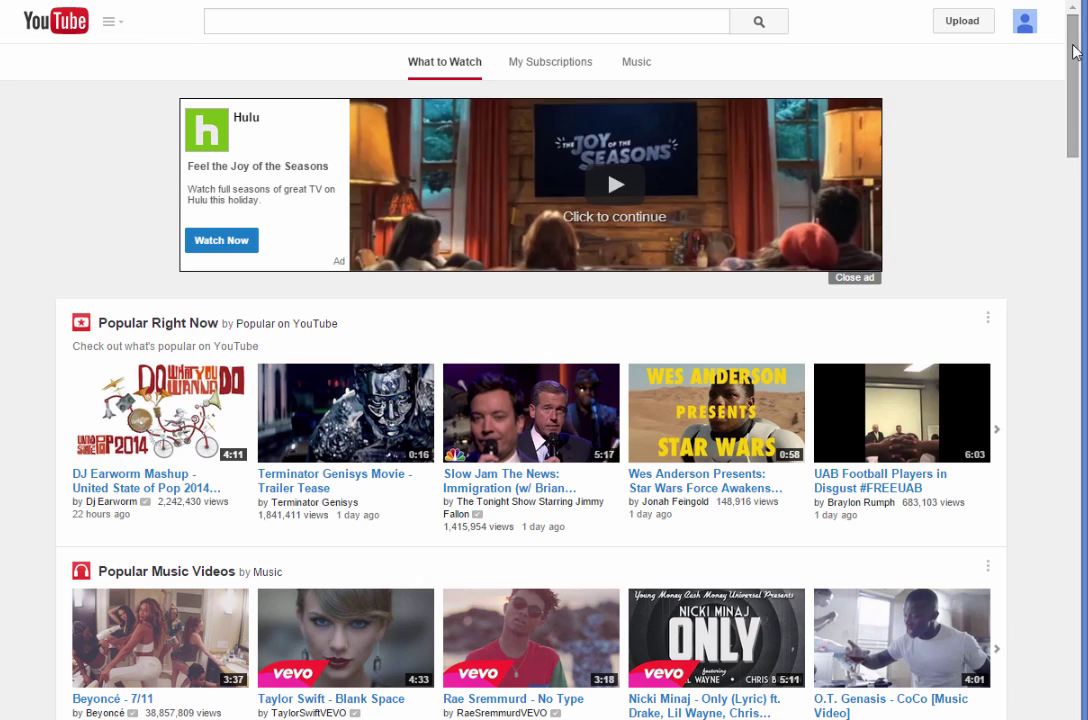
drag(1066, 60, 1050, 22)
click(236, 20)
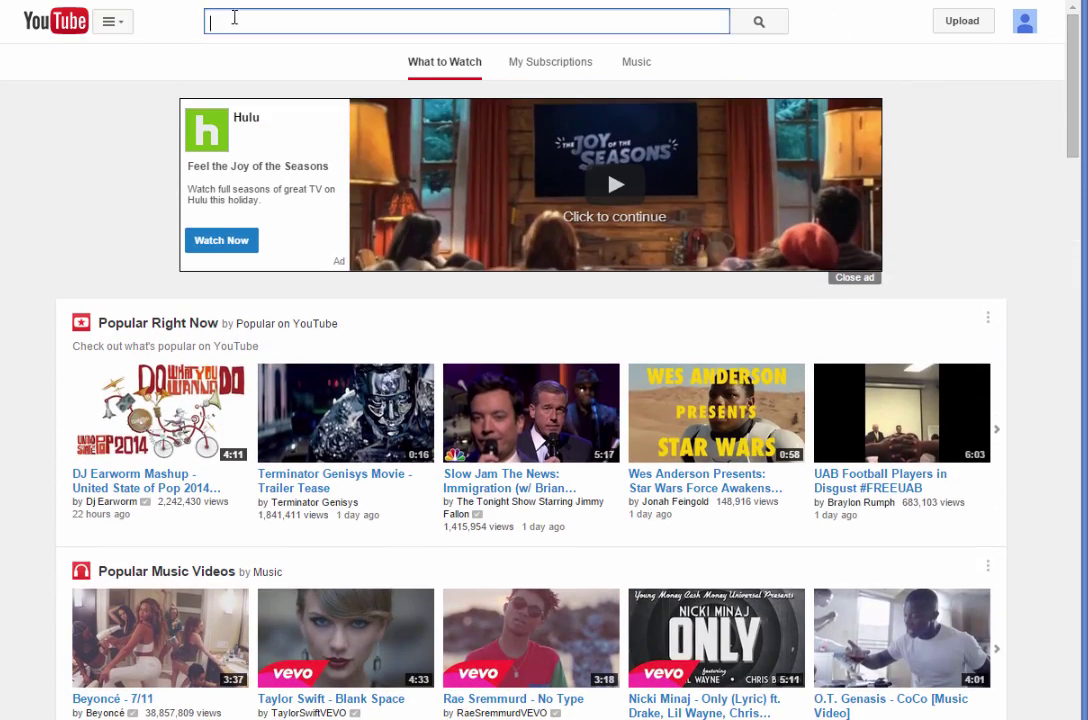
text(background video)
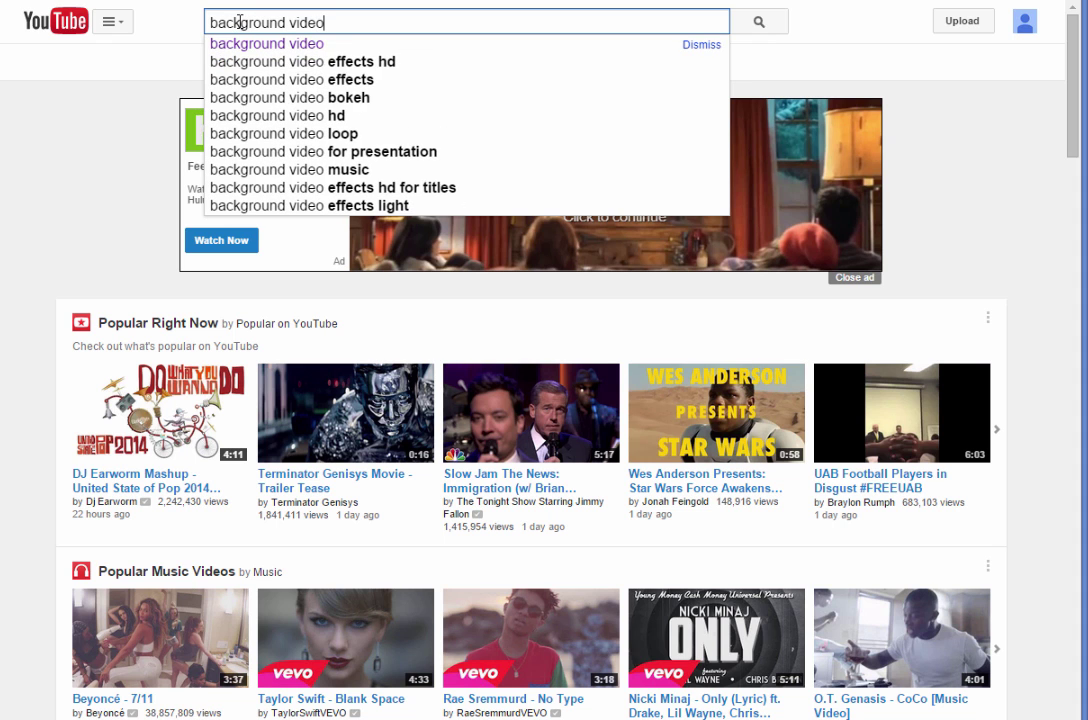
key(Return)
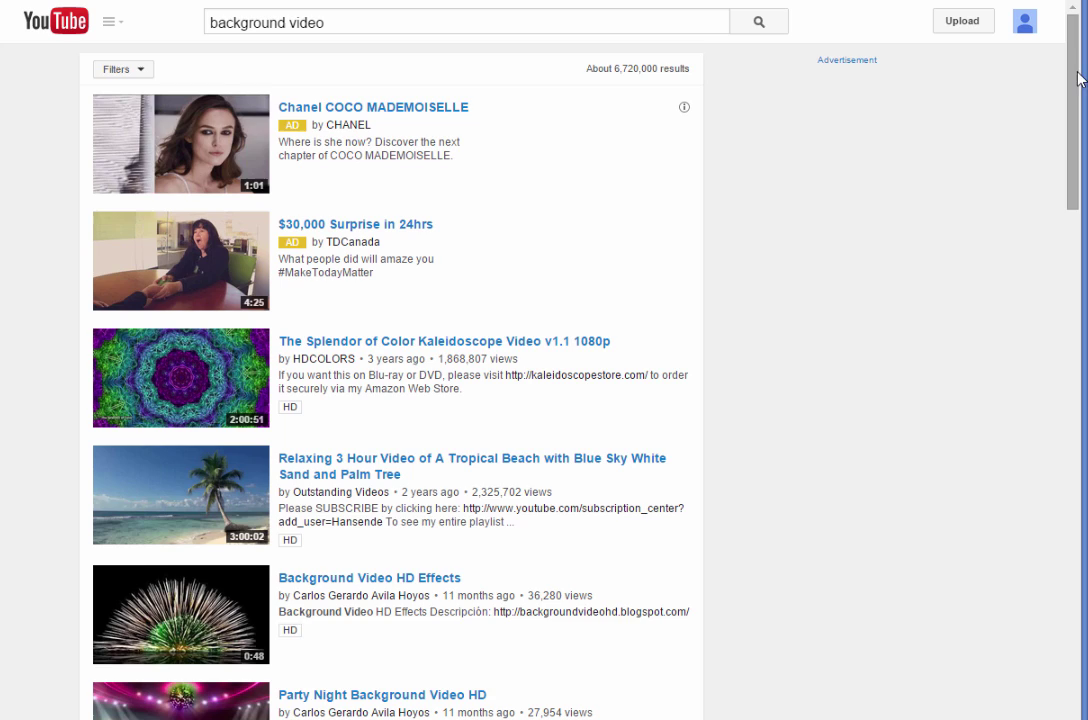
Copy the link address of the "HD Beach Scene Video Background" video from the search results
drag(1072, 130, 1072, 178)
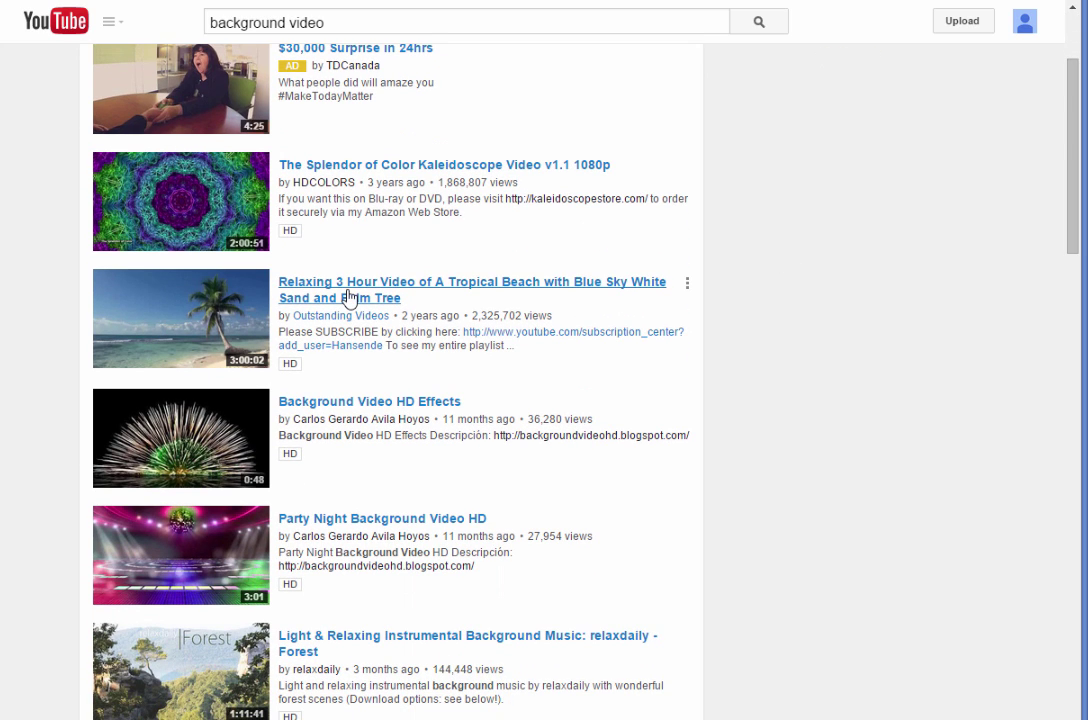
drag(1075, 138, 1049, 335)
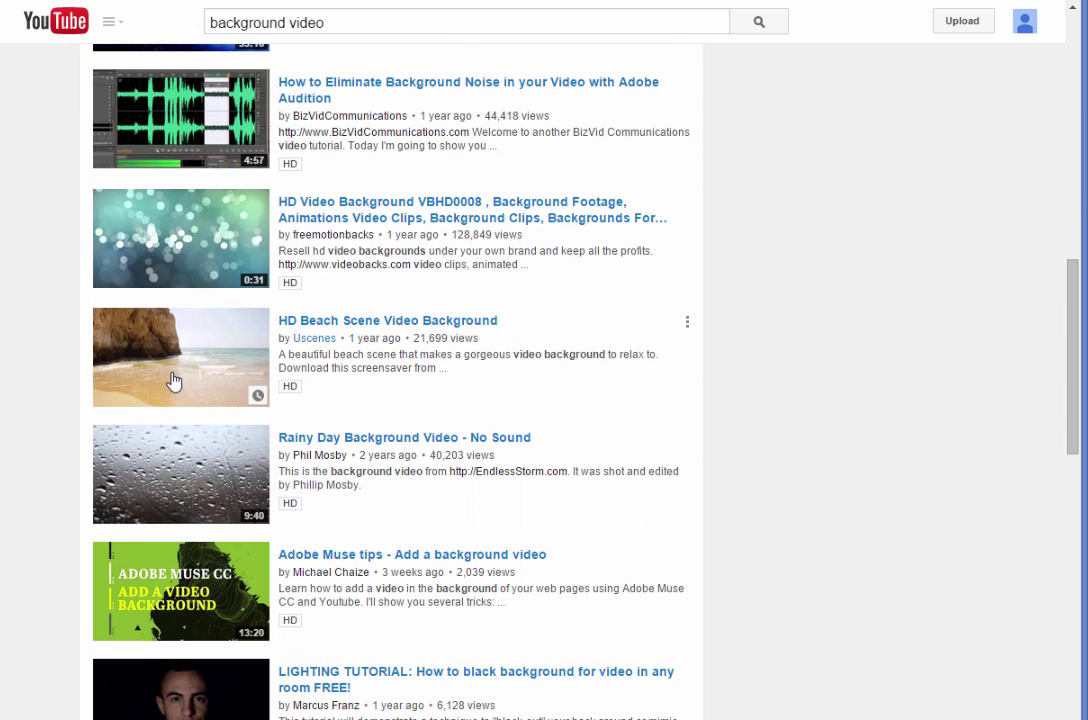
right_click(347, 326)
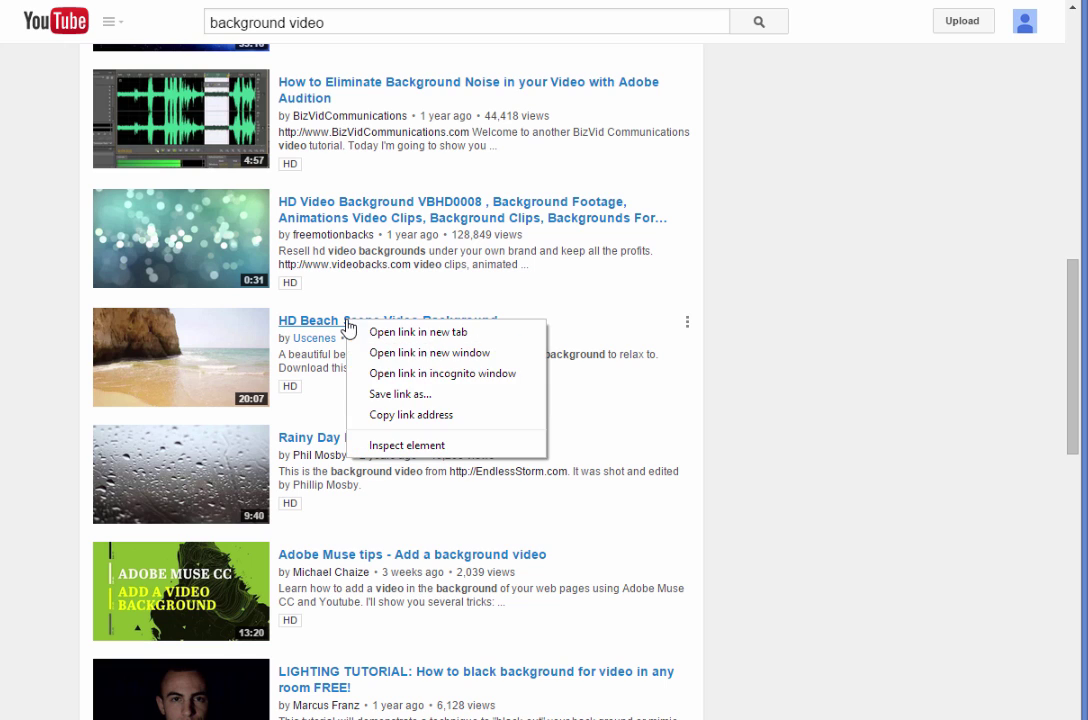
click(392, 419)
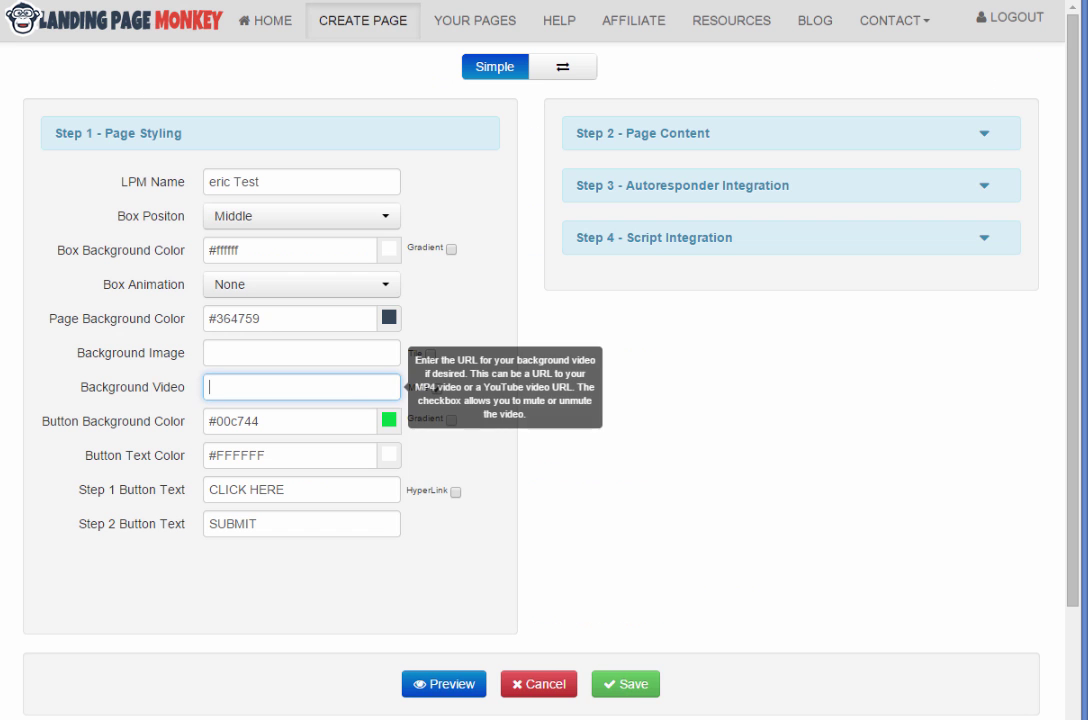
Return to Landing Page Monkey and paste the copied YouTube link as the page's background video
key(ctrl+Tab)
click(241, 387)
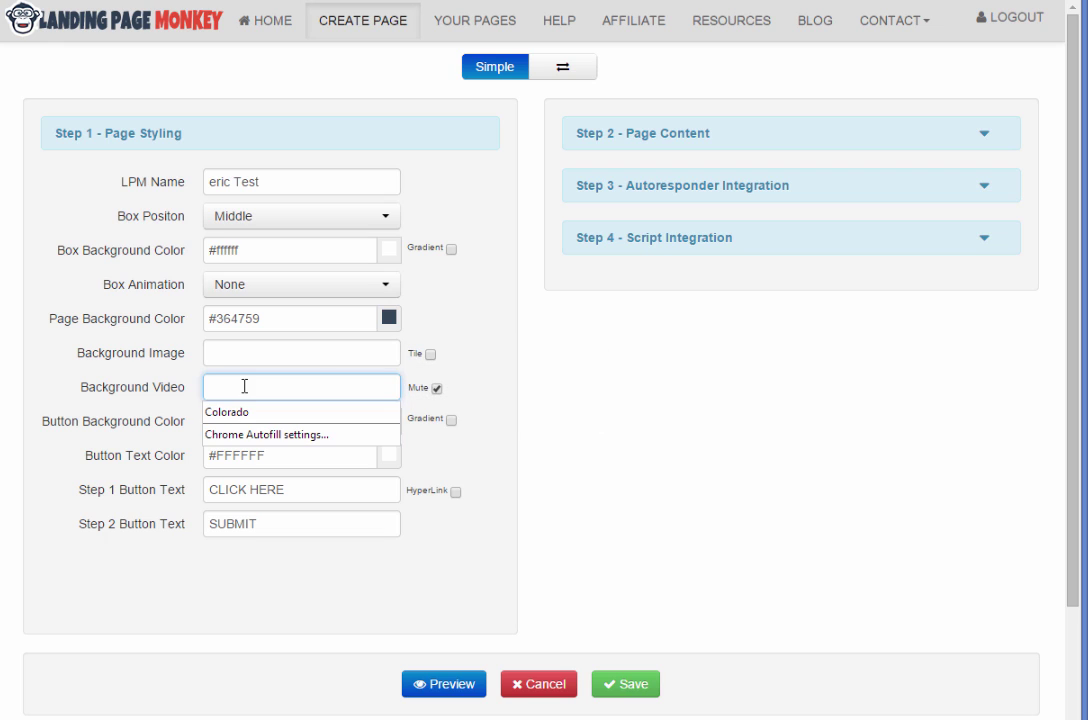
key(ctrl+v)
click(481, 372)
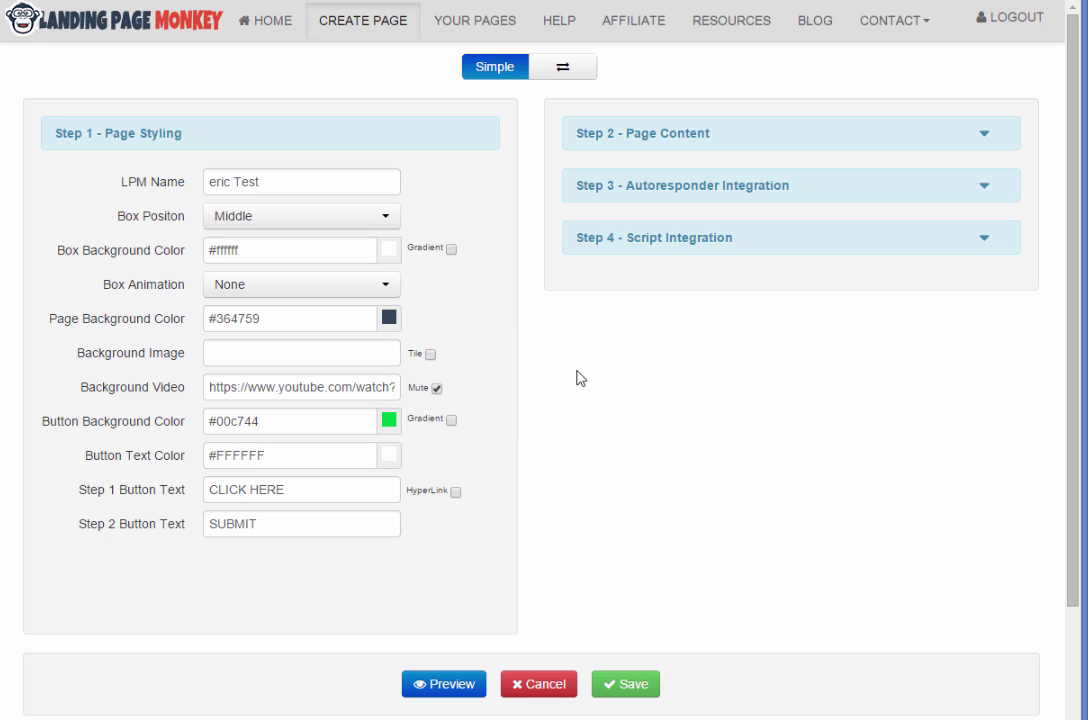
click(437, 389)
Examine the advanced box, button, SEO and video options, and return to the simple view
click(564, 74)
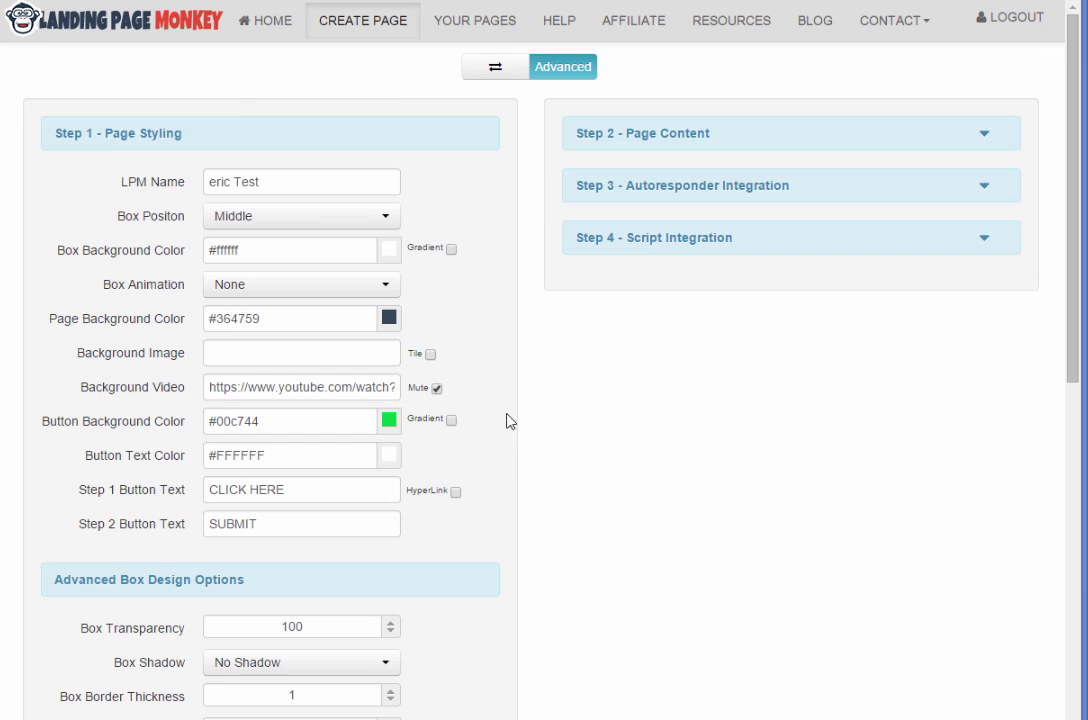
scroll(520, 460, down, 5)
scroll(607, 515, down, 3)
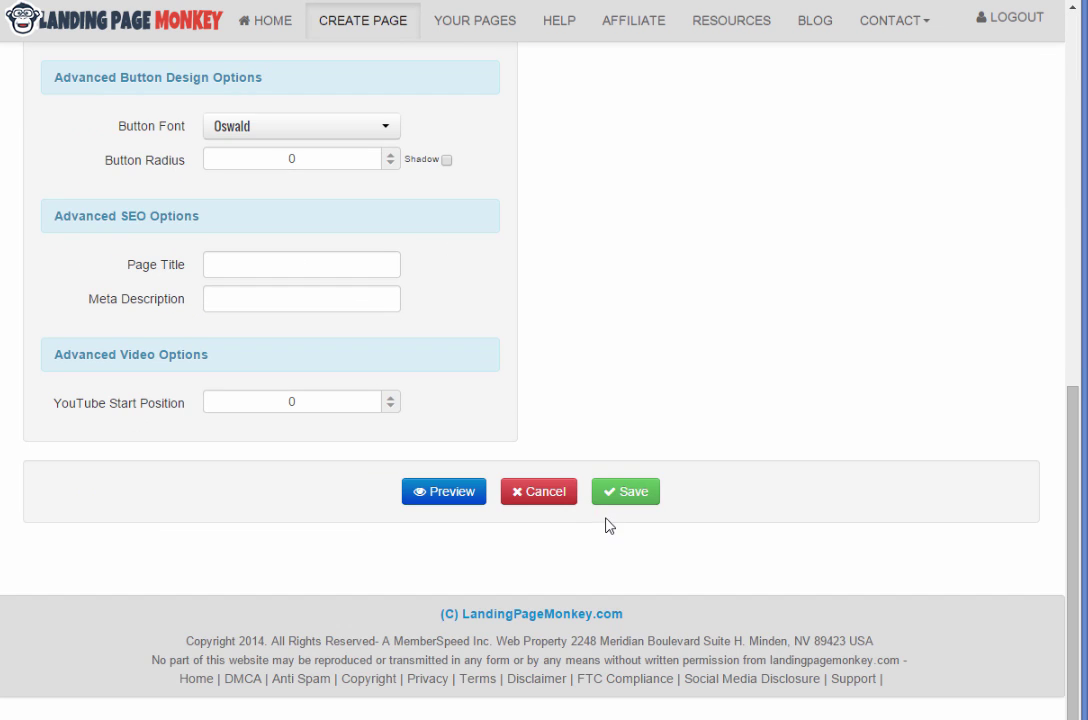
scroll(607, 525, up, 10)
click(495, 70)
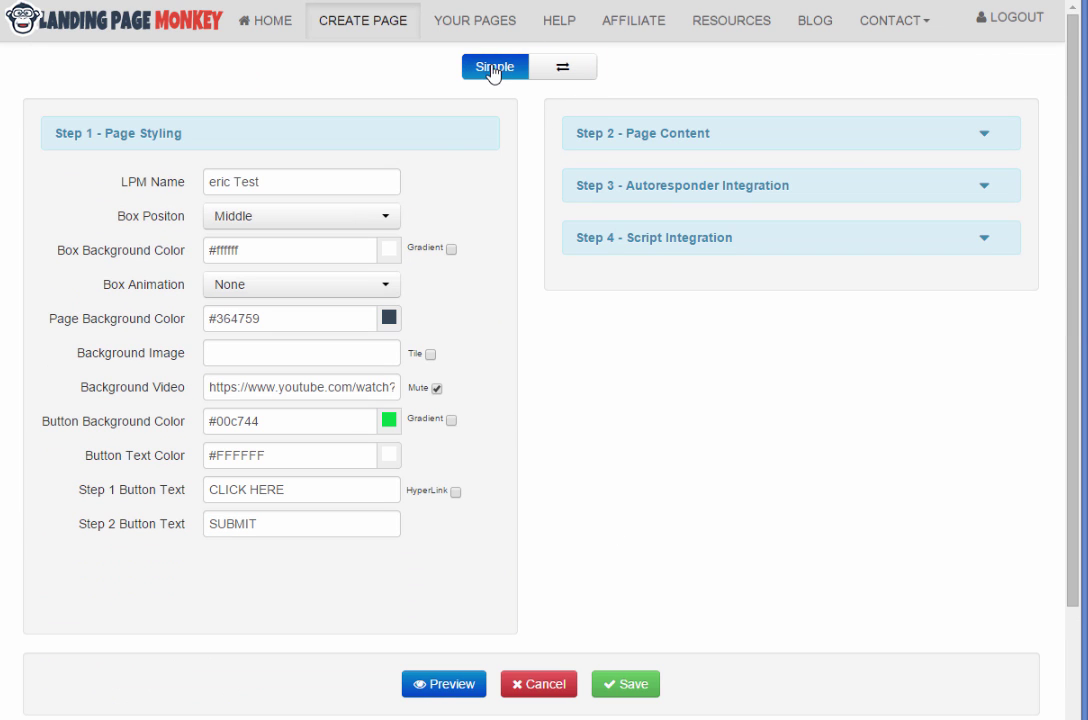
Expand the Page Content section and replace the headline text with "MAKE MONEY FROM THE BEACH!"
click(983, 136)
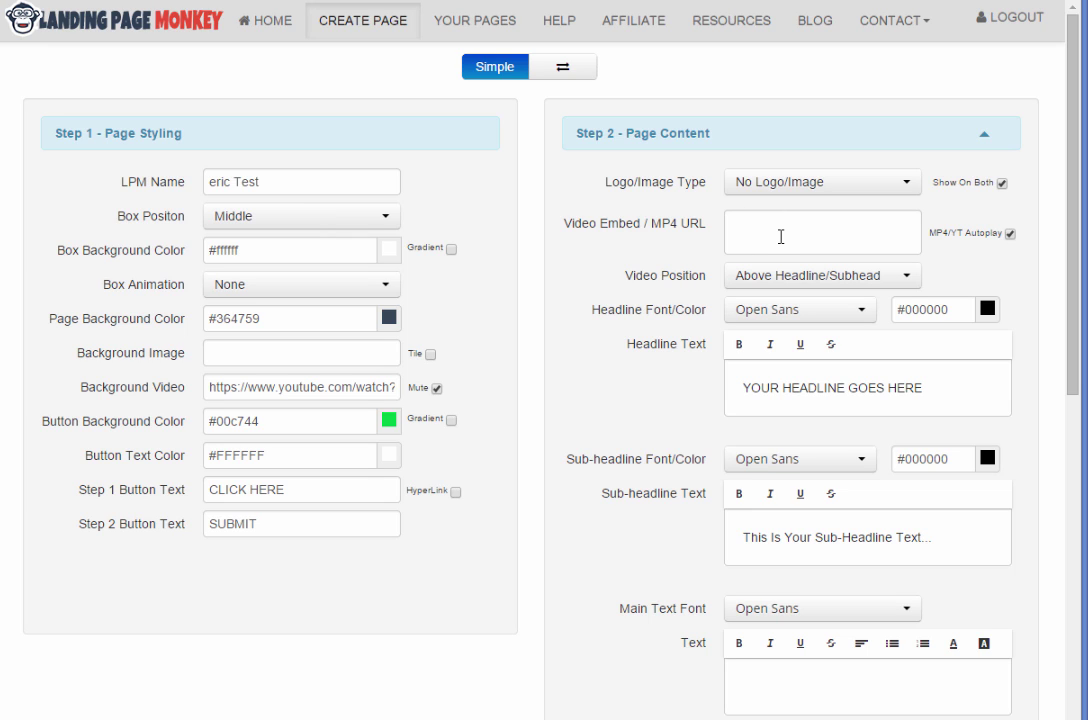
scroll(781, 237, down, 2)
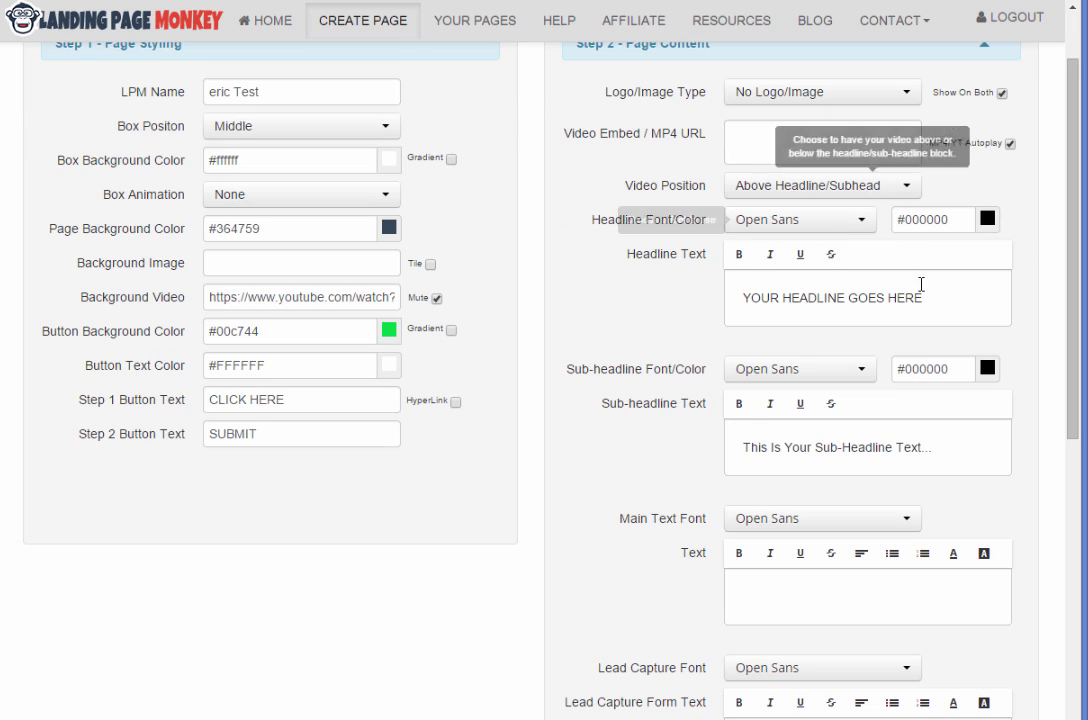
drag(949, 293, 743, 294)
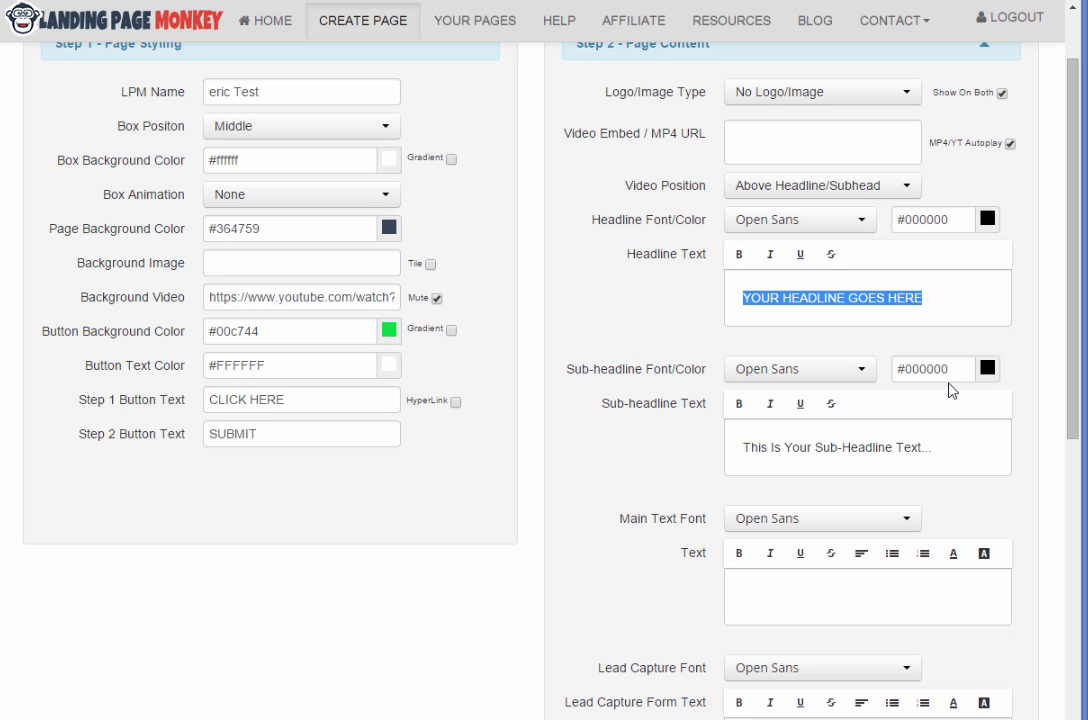
text(MAKE MONEY)
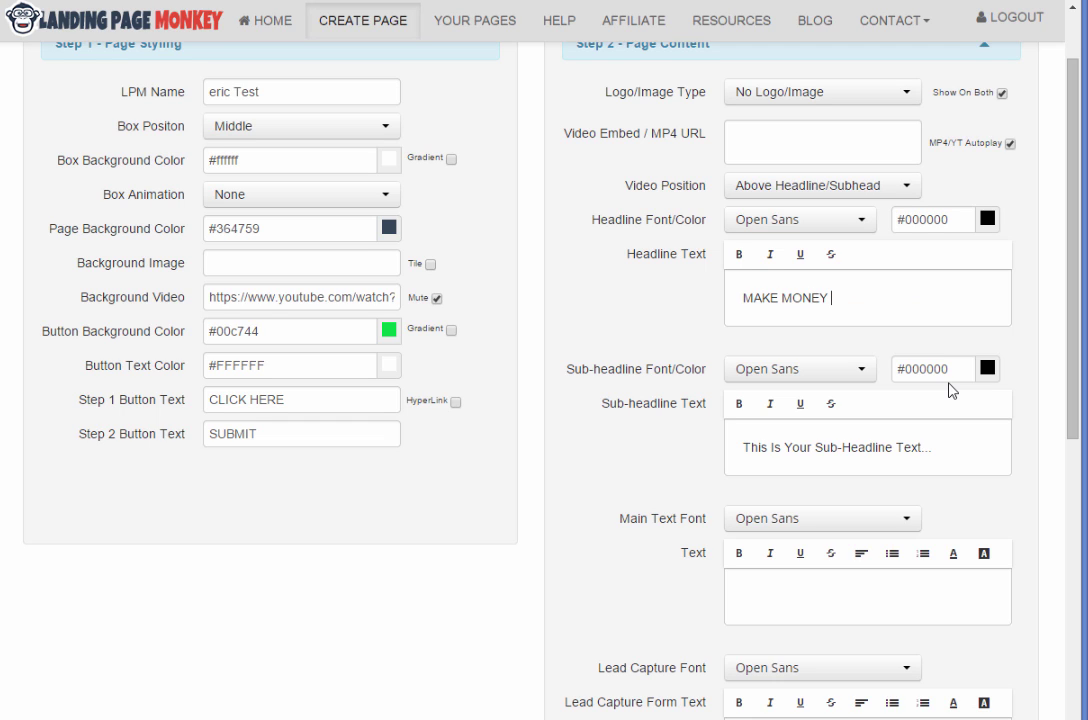
text( FROM THE BEACH!)
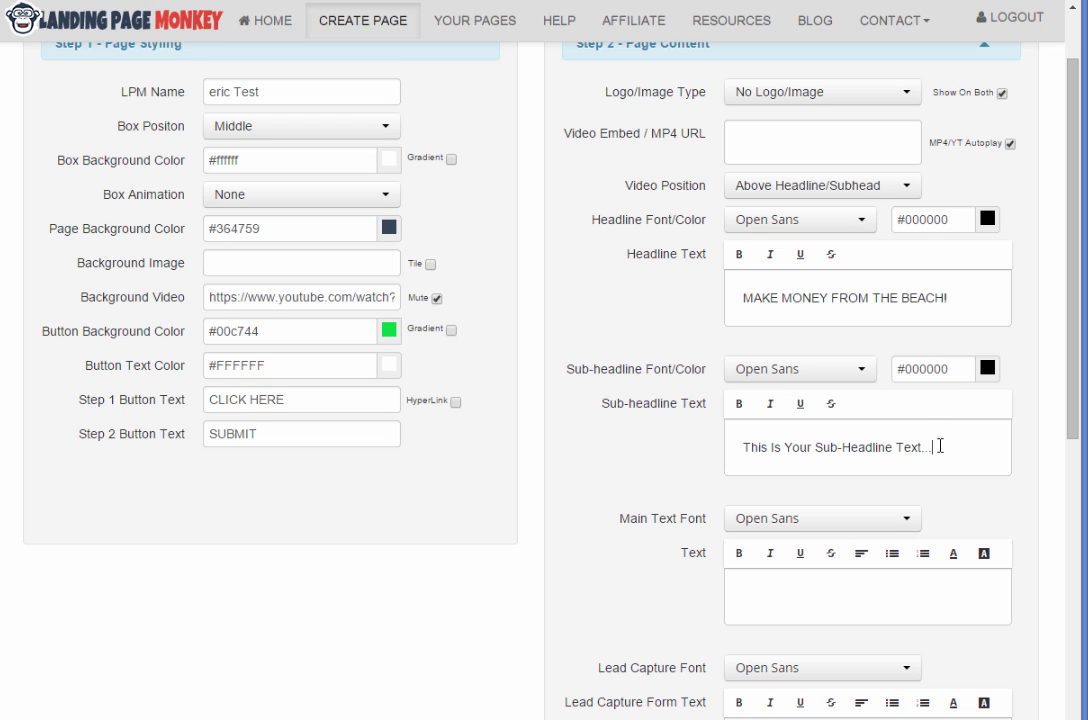
Replace the sub-headline text with "All you need is a laptop and internet connection..."
drag(935, 445, 731, 431)
scroll(610, 458, down, 1)
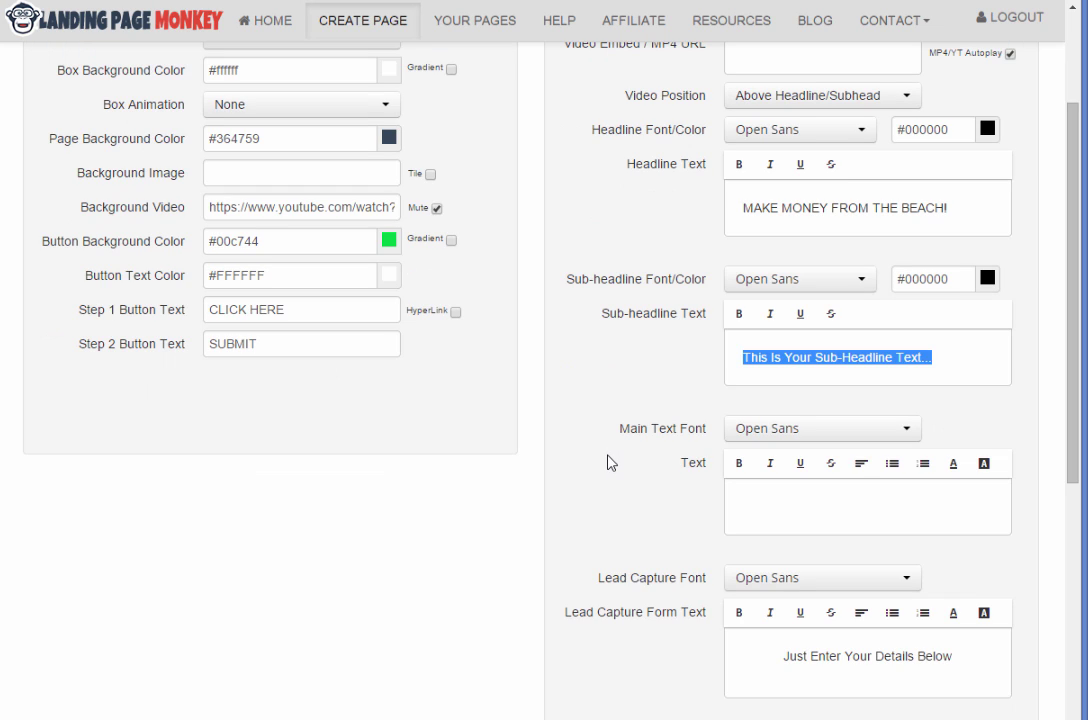
key(Delete)
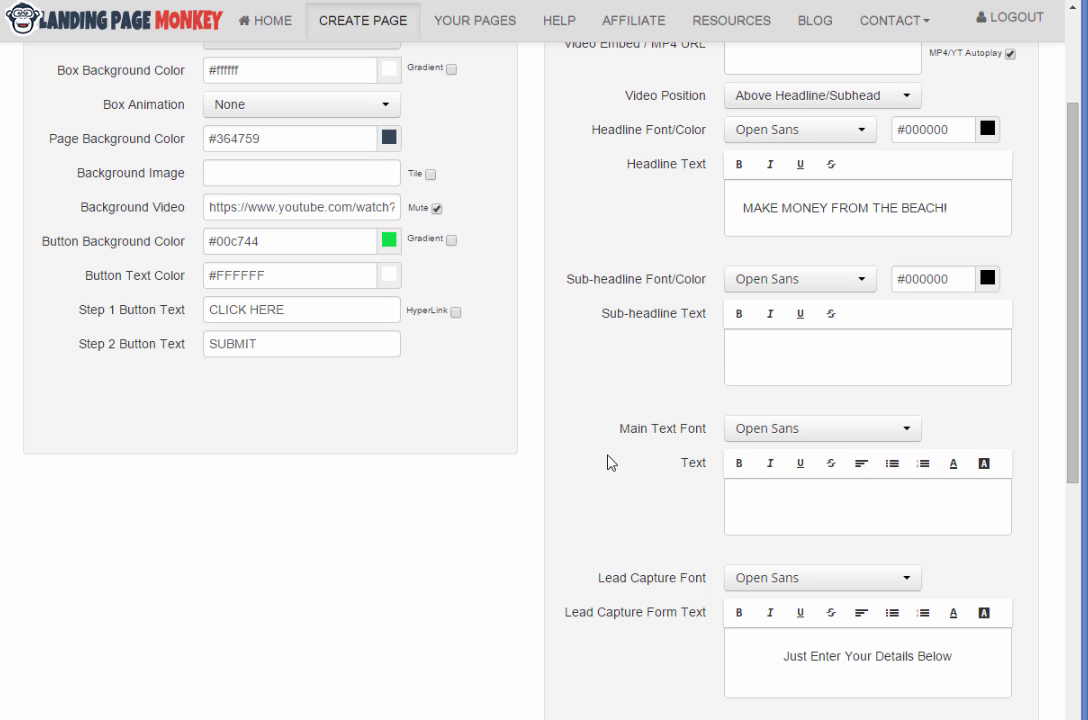
text(All you need is a la)
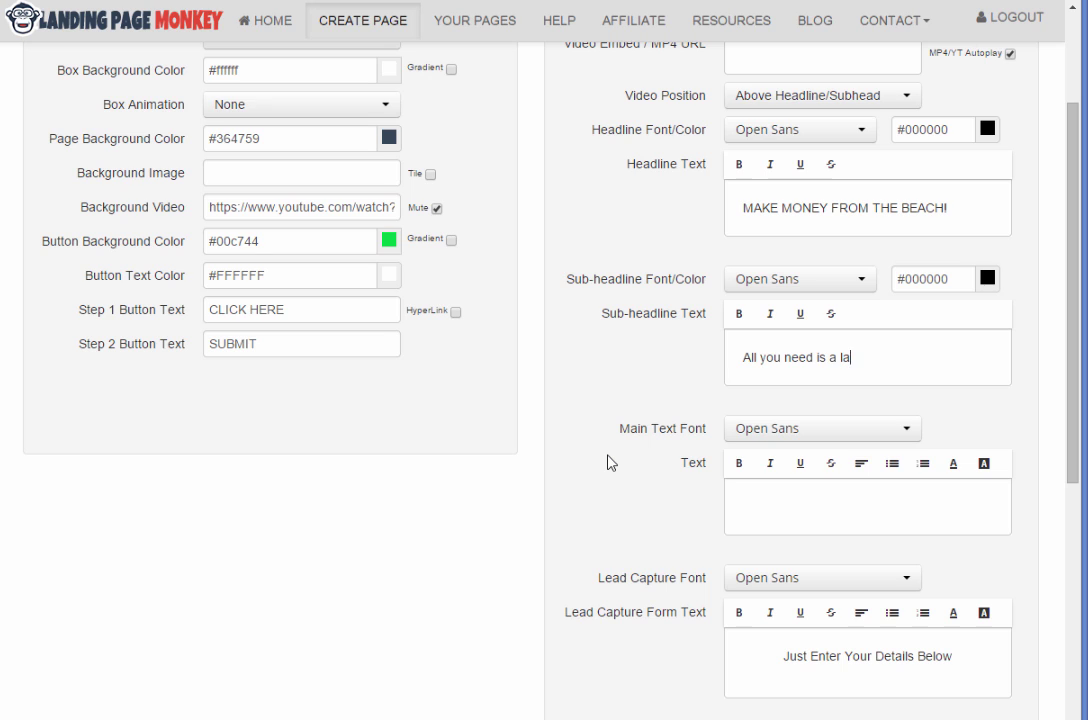
text(ptop and internet connecxtio)
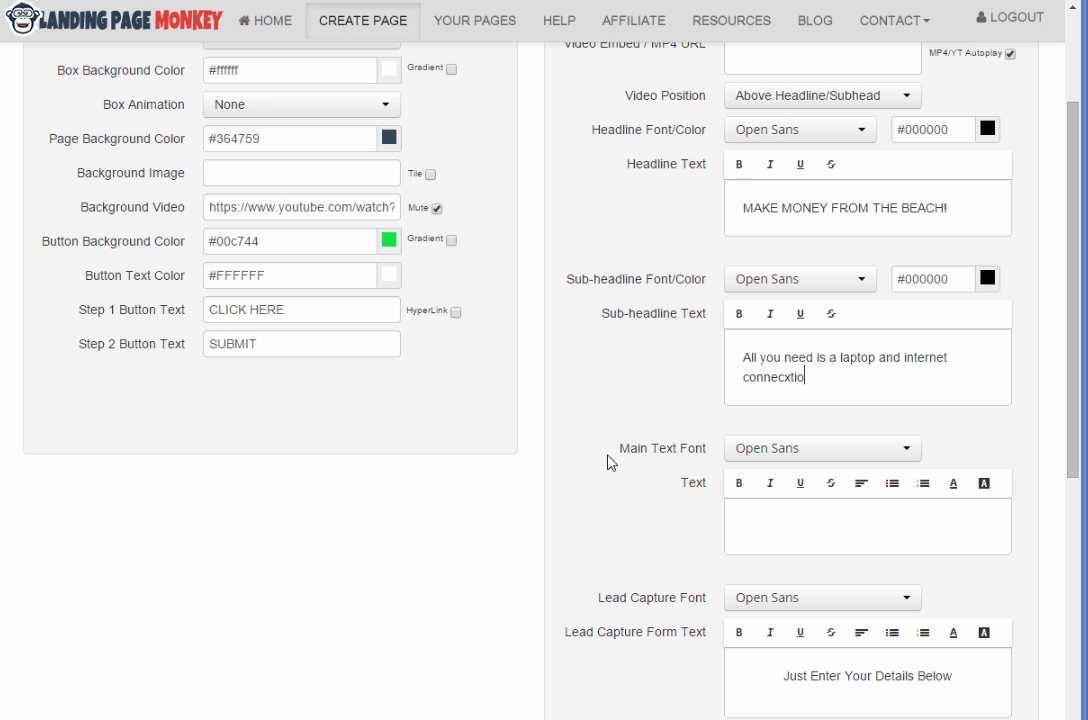
key(BackSpace)
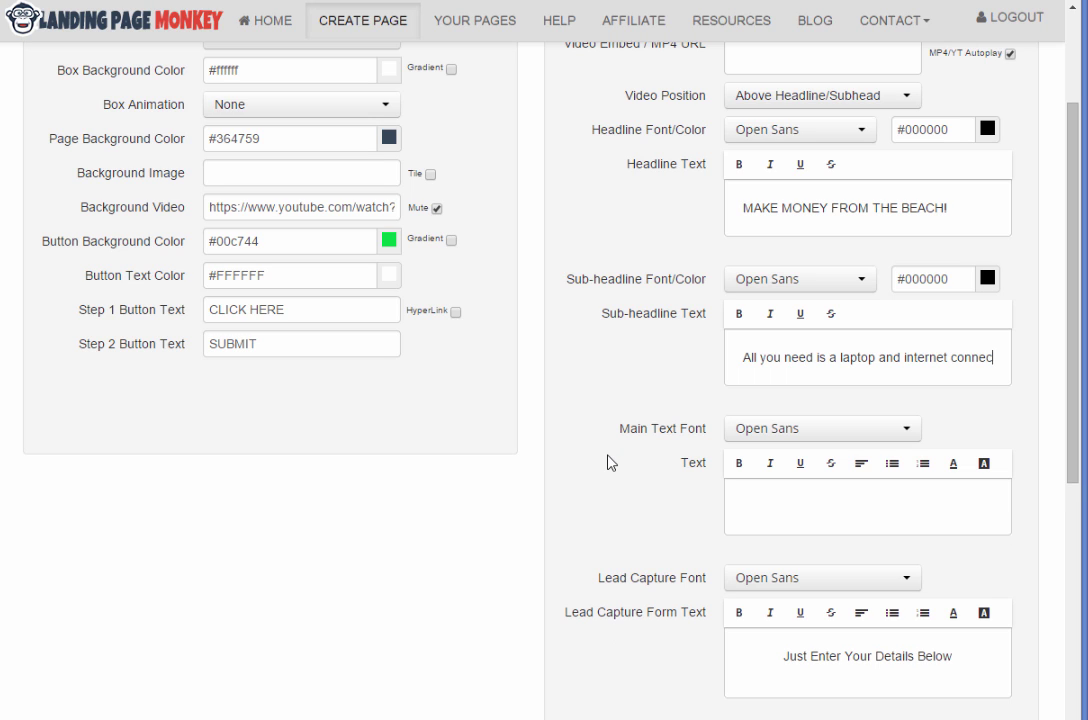
text(tion...)
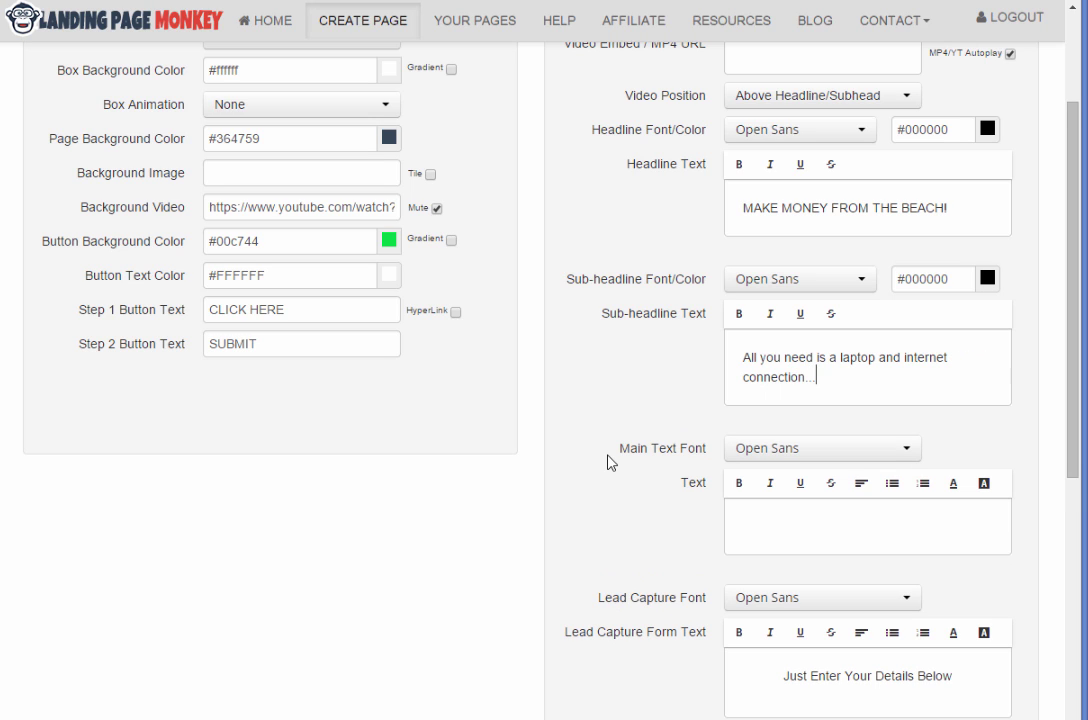
Expand the Autoresponder Integration section, choose Aweber as the autoresponder type and enter "ericstips" as the list ID
drag(1069, 352, 1068, 428)
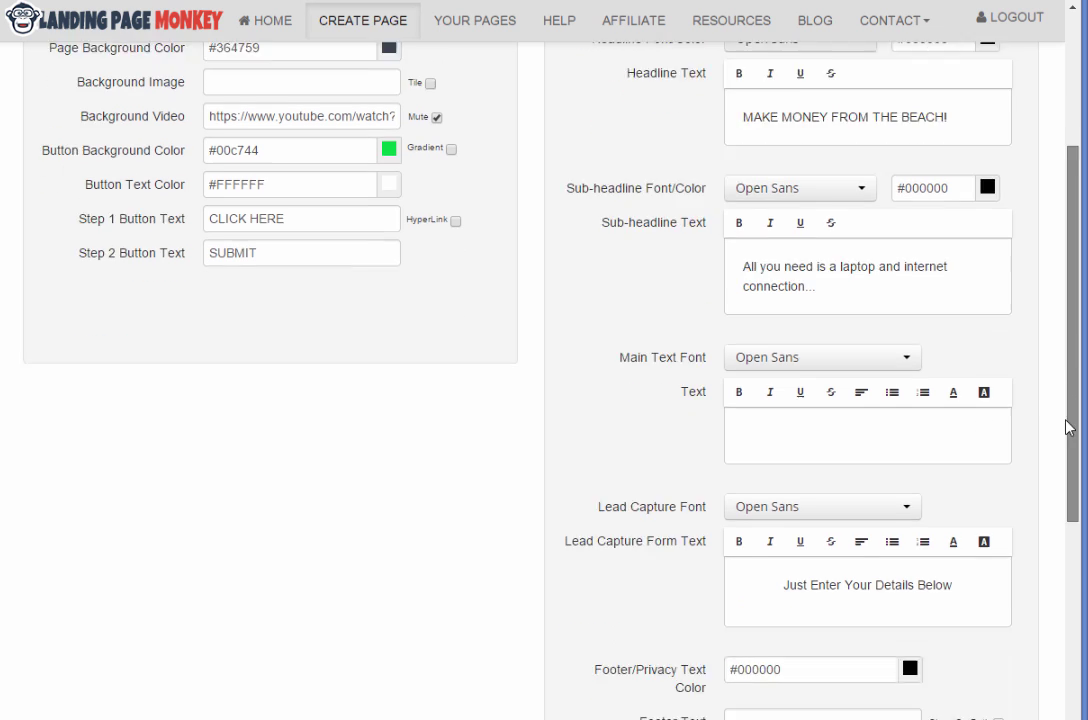
scroll(1062, 440, down, 1)
scroll(1061, 515, down, 2)
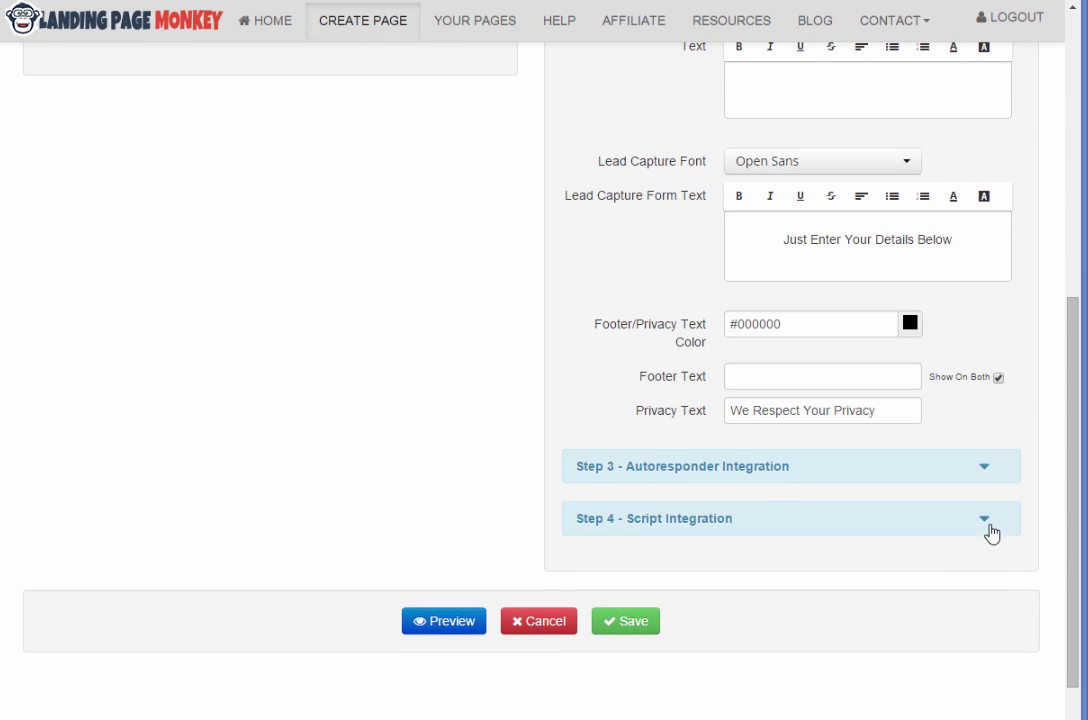
click(989, 468)
scroll(981, 476, down, 2)
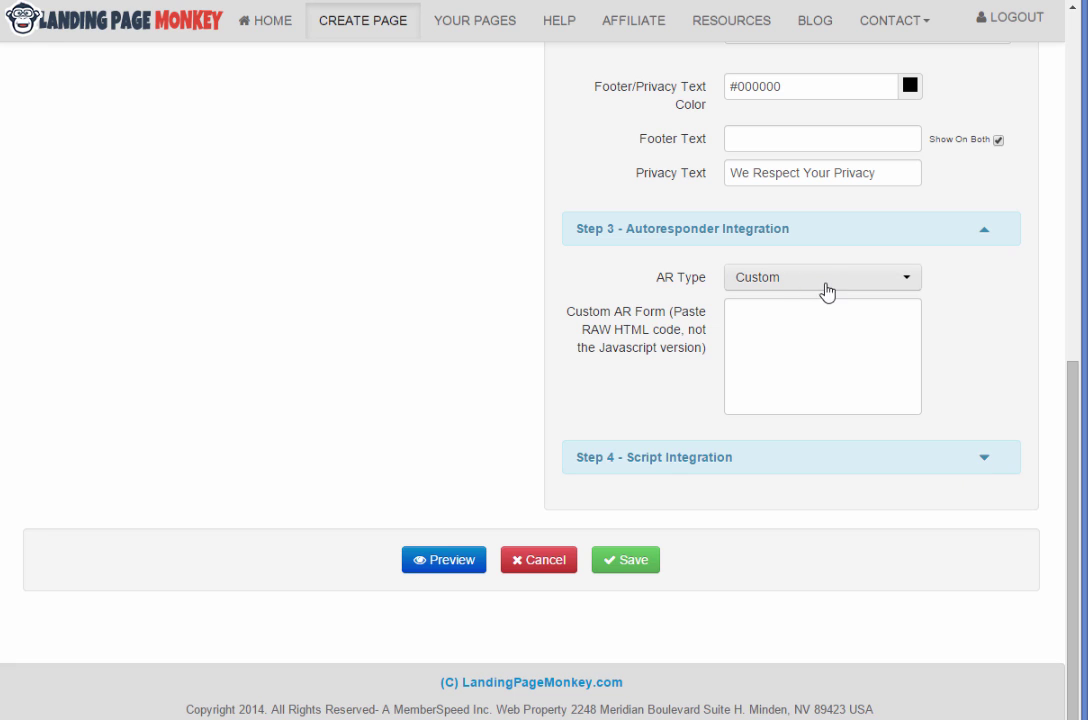
click(782, 316)
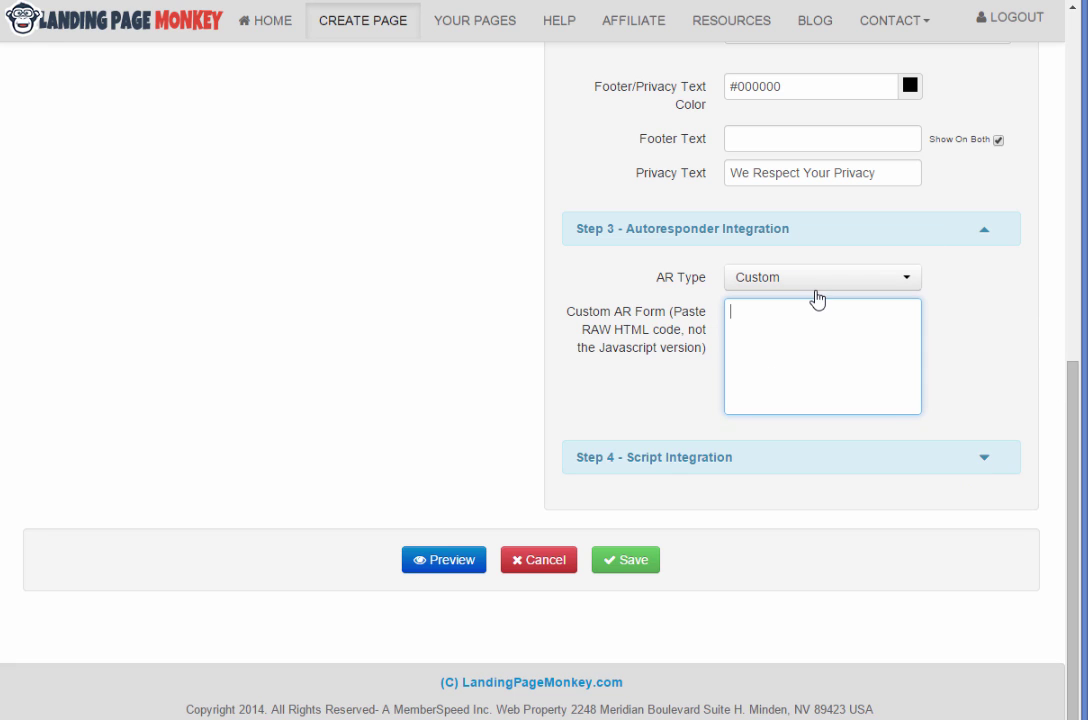
click(818, 289)
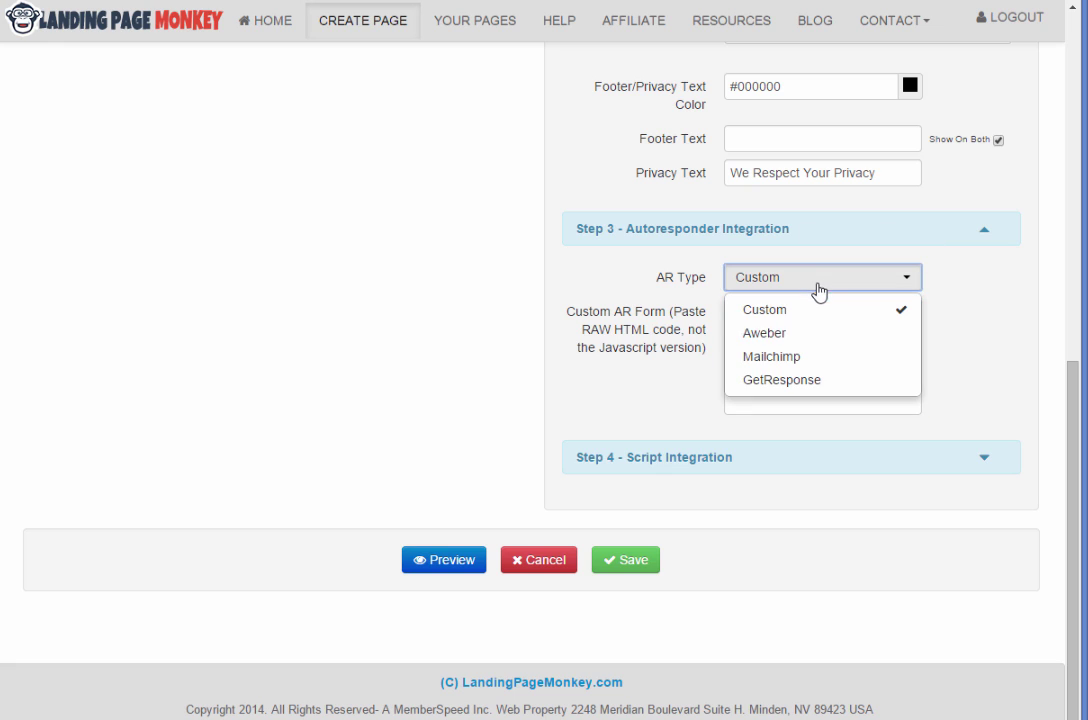
click(899, 340)
click(800, 345)
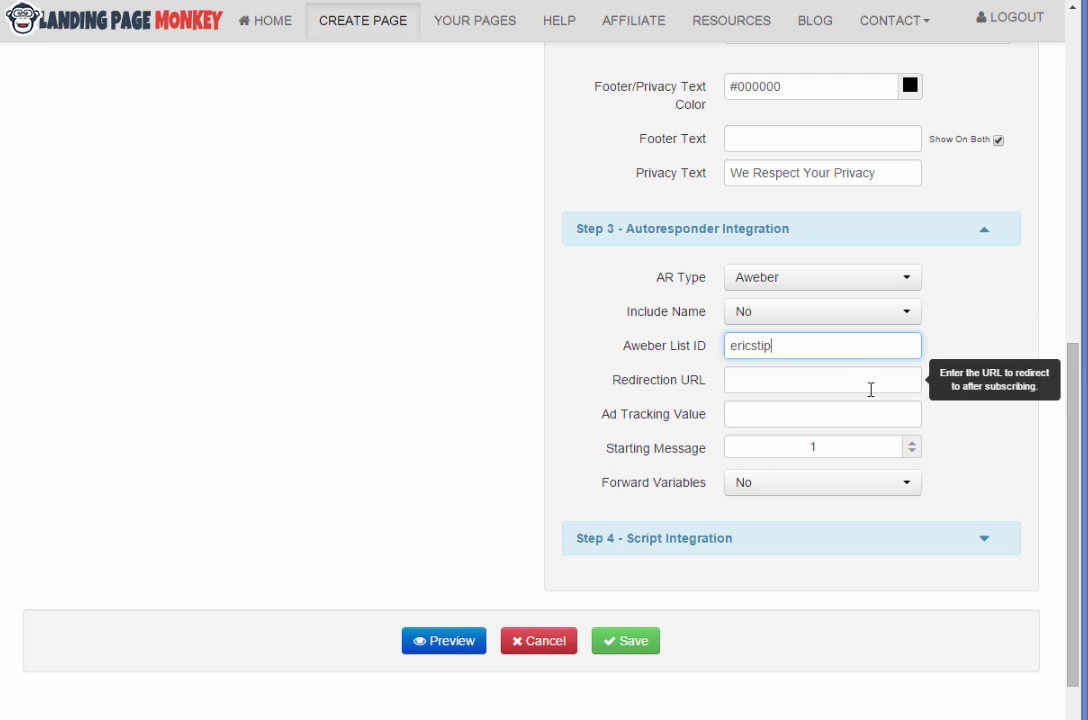
Set the Aweber form to include the subscriber's name, leaving the redirection URL and ad tracking value empty
click(804, 311)
click(790, 368)
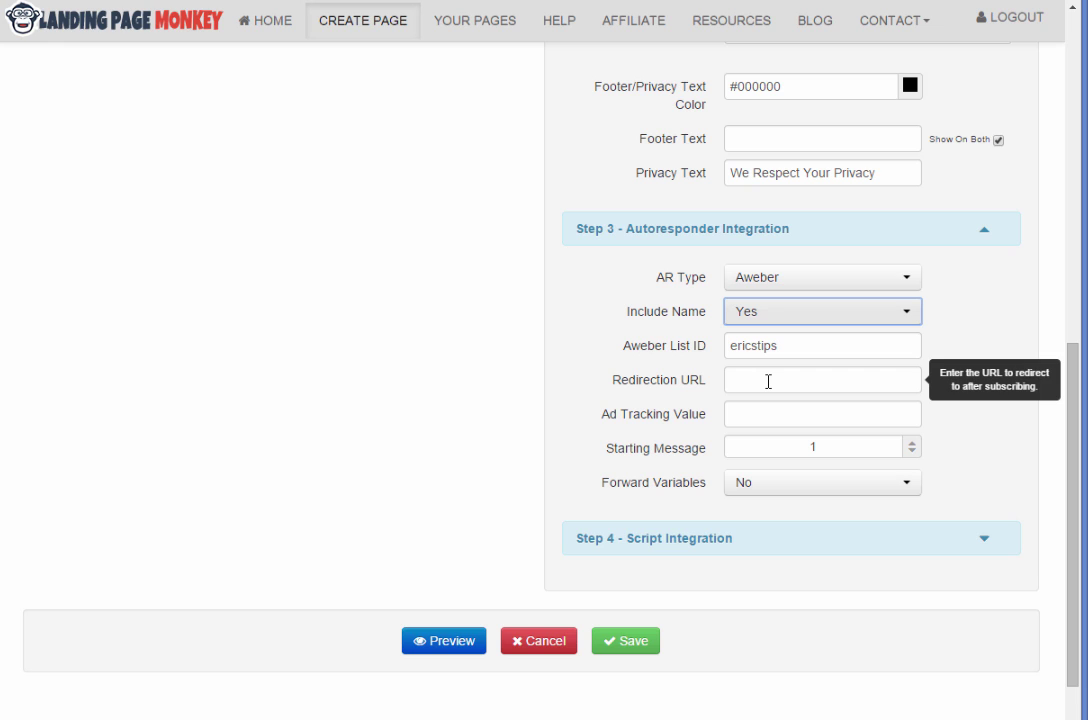
click(774, 380)
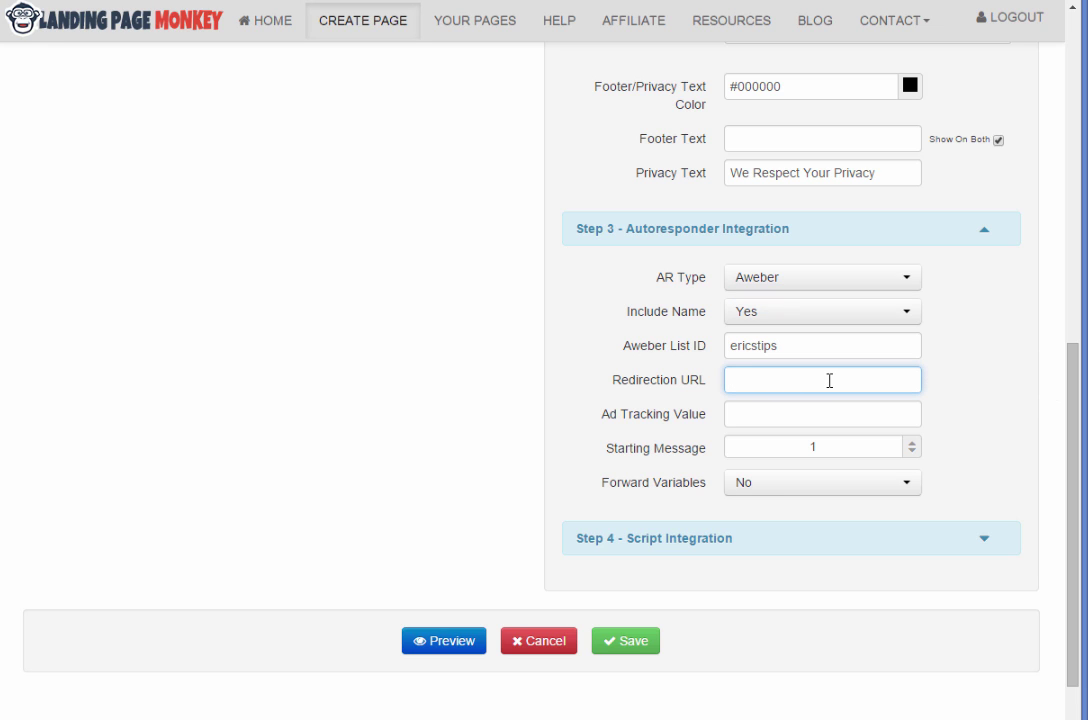
click(767, 414)
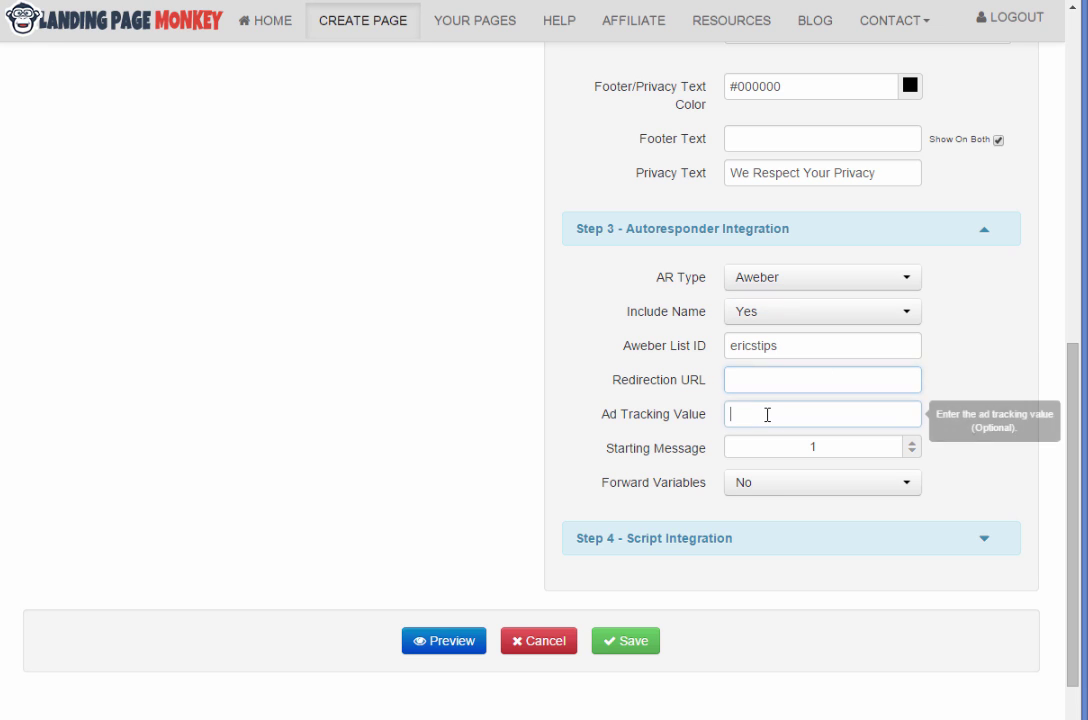
Expand the Script Integration section to review its script fields, and preview the landing page
click(985, 542)
scroll(978, 480, down, 3)
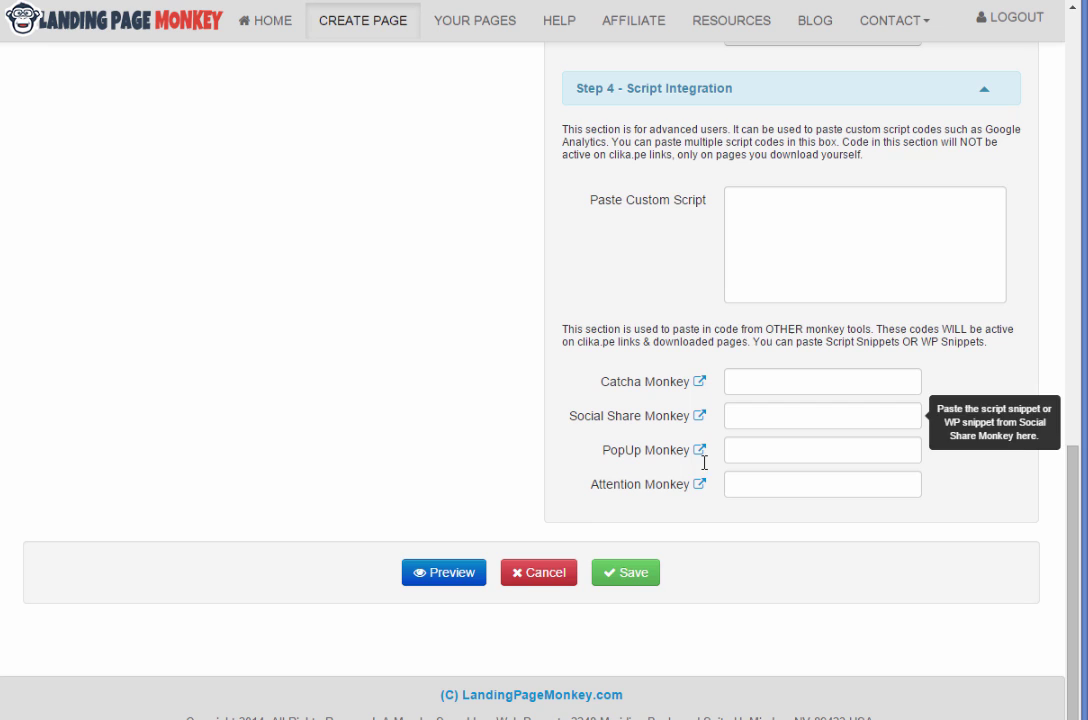
scroll(702, 515, up, 7)
scroll(767, 511, down, 6)
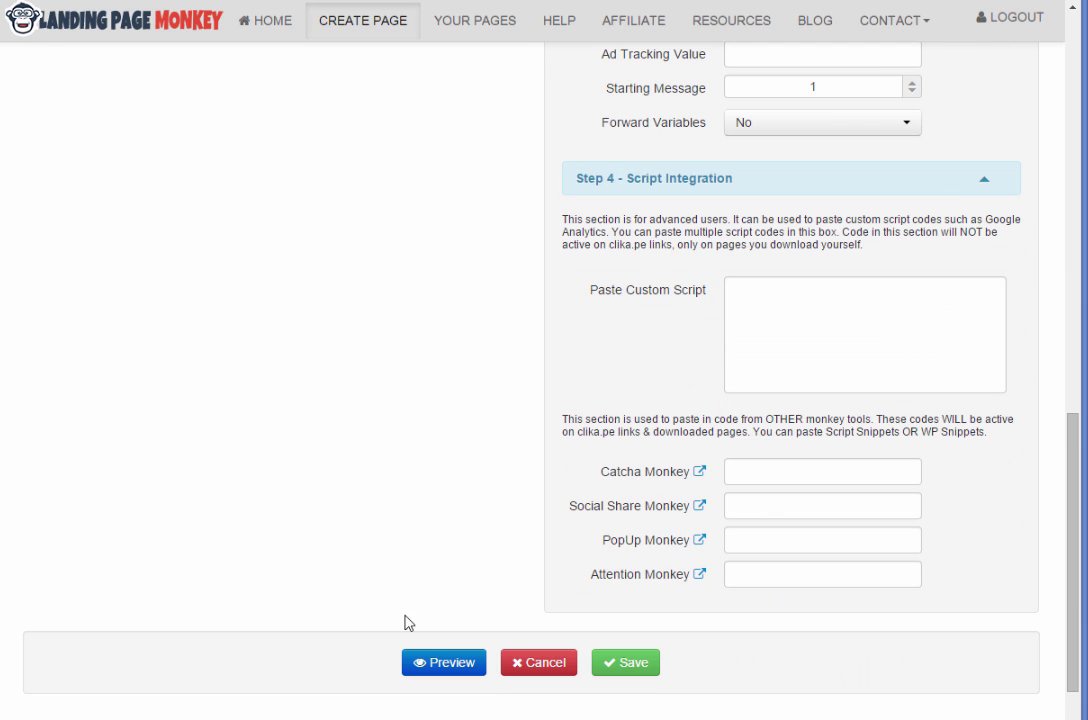
scroll(420, 630, down, 1)
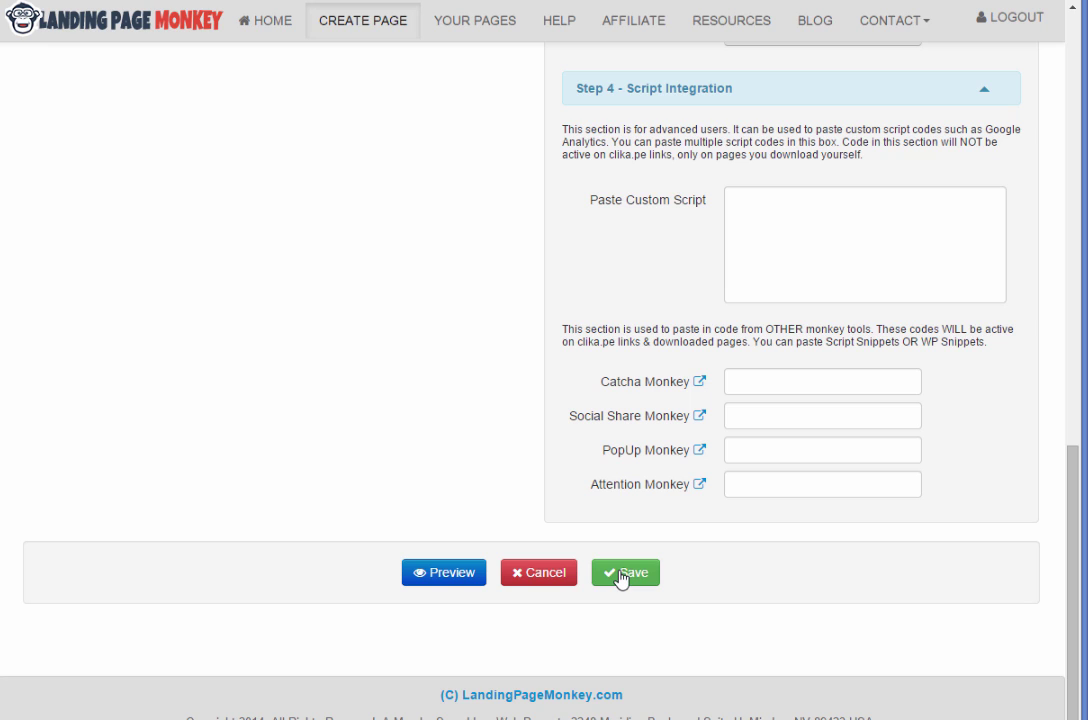
click(444, 578)
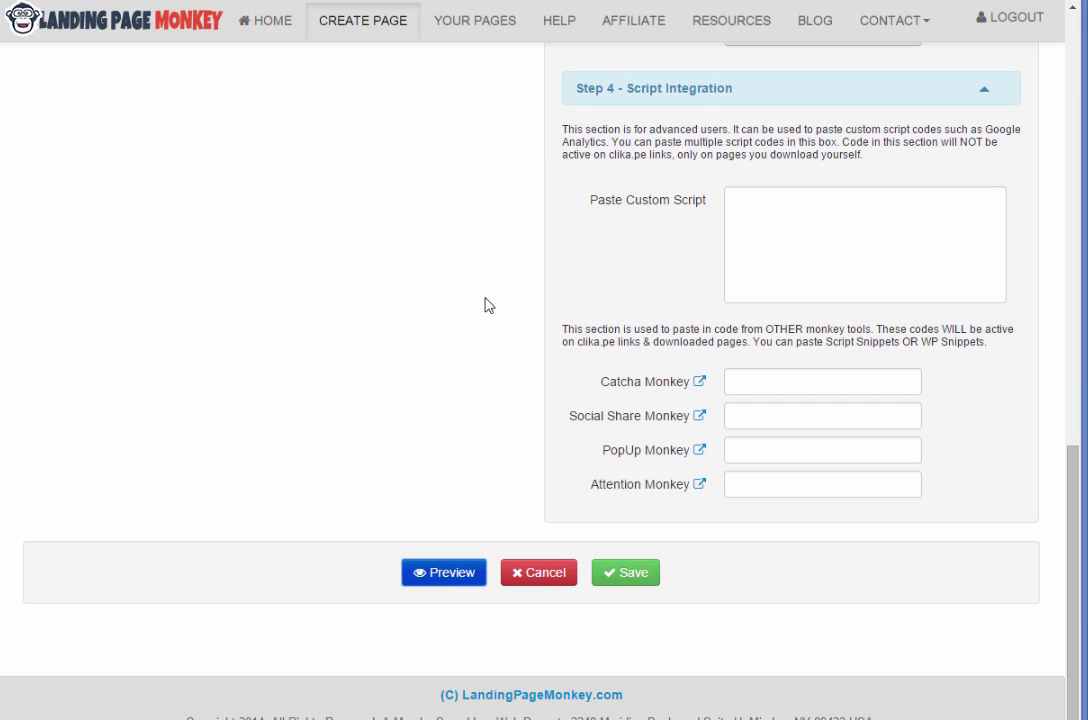
Switch the page editor to the advanced view and set the YouTube start position to 8 seconds
scroll(488, 304, up, 3)
scroll(488, 358, up, 6)
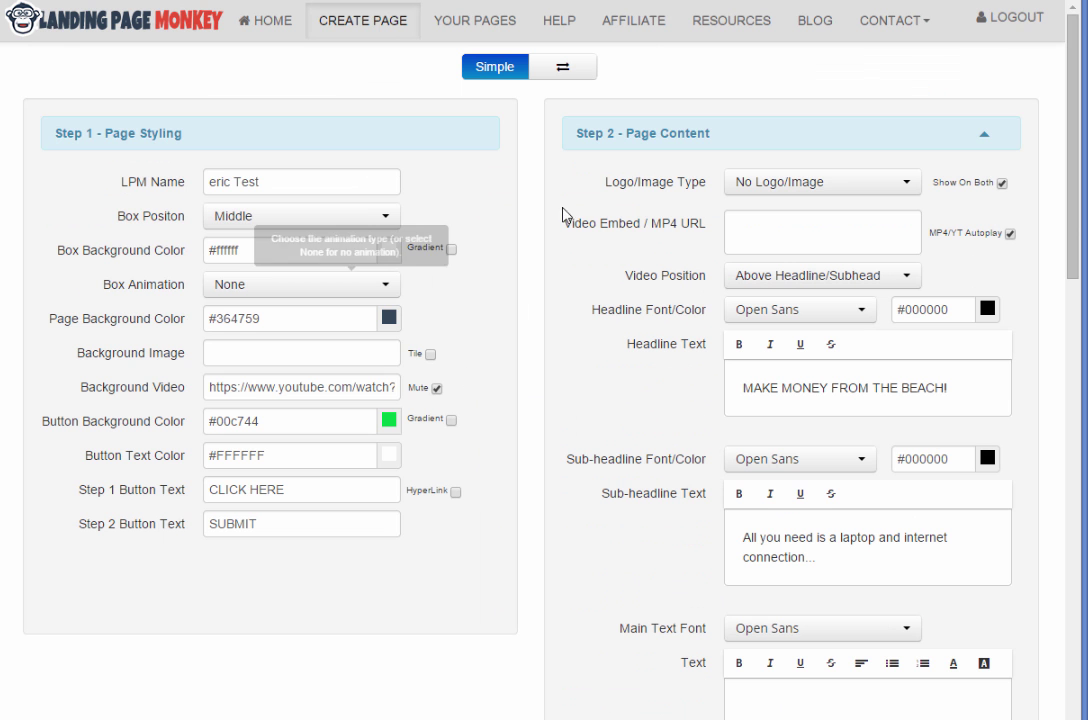
click(515, 70)
scroll(470, 290, down, 3)
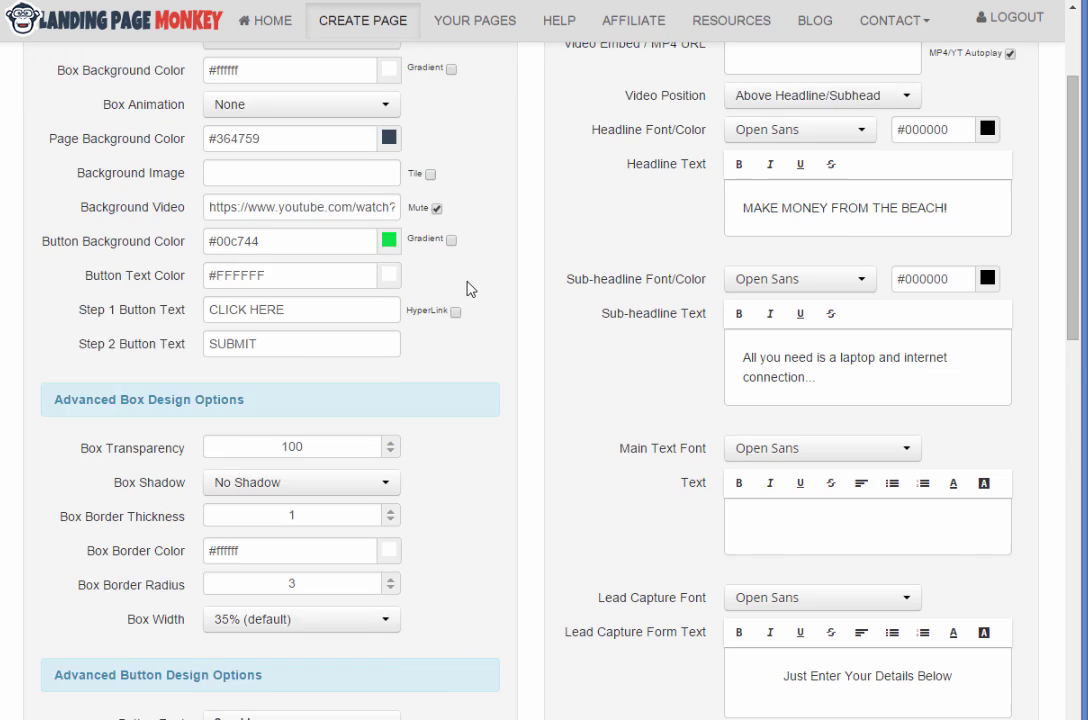
scroll(418, 394, down, 4)
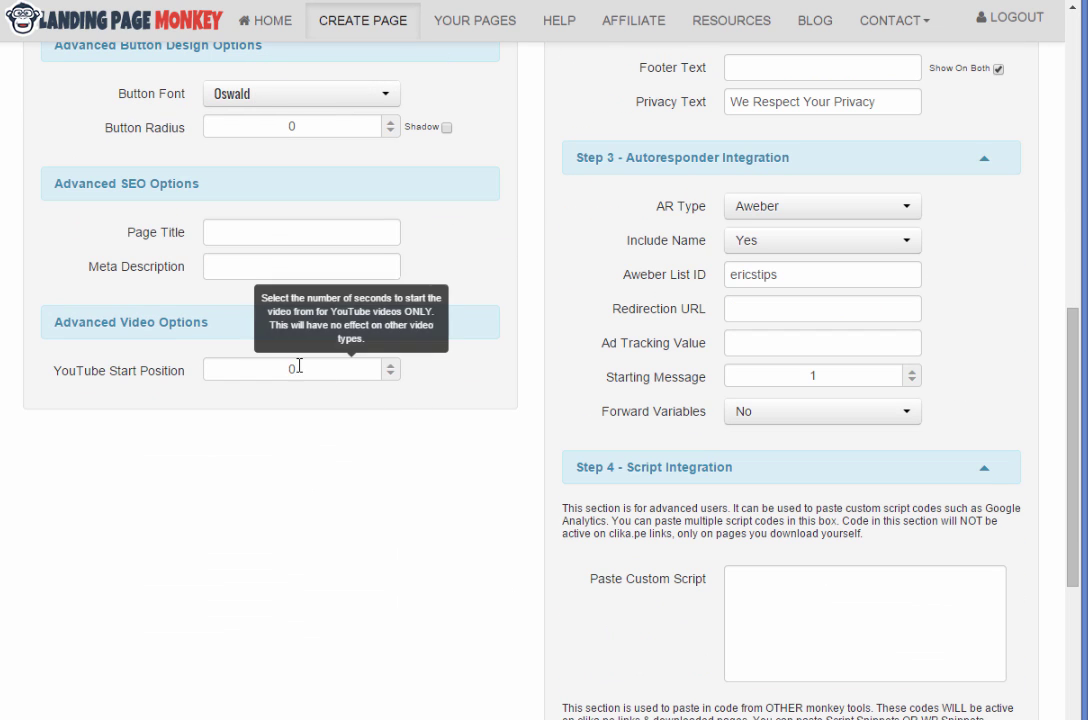
double_click(284, 369)
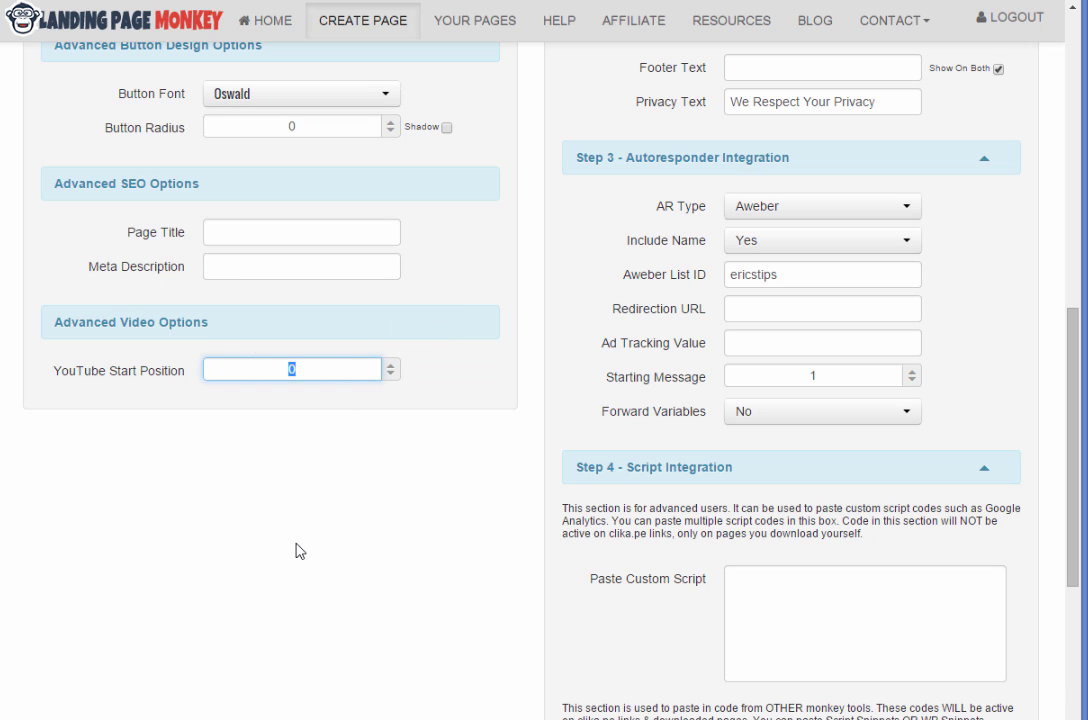
text(8)
click(345, 492)
Preview the landing page, continue from its call-to-action to the lead capture form, and close the preview
scroll(337, 464, down, 3)
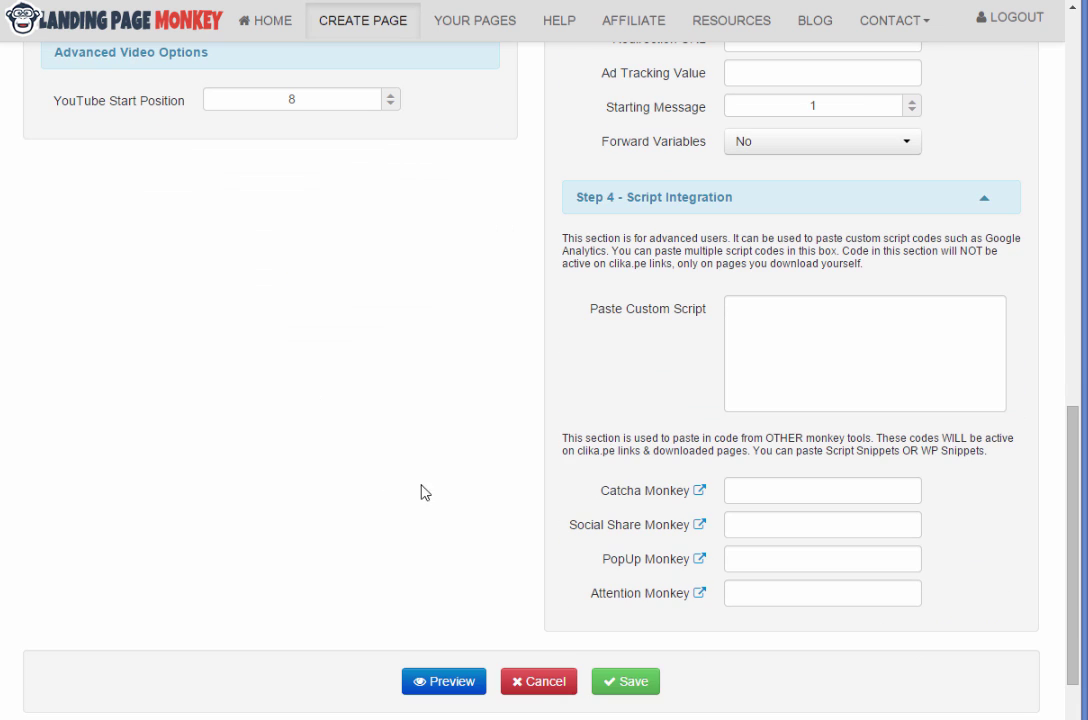
scroll(450, 484, down, 3)
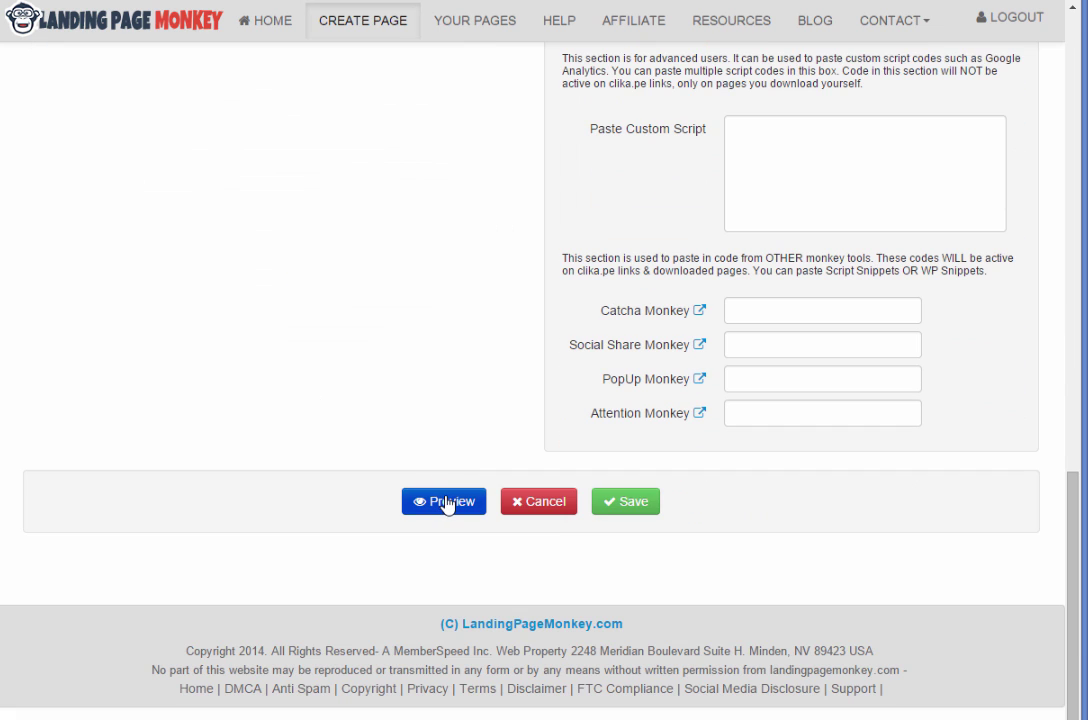
click(444, 503)
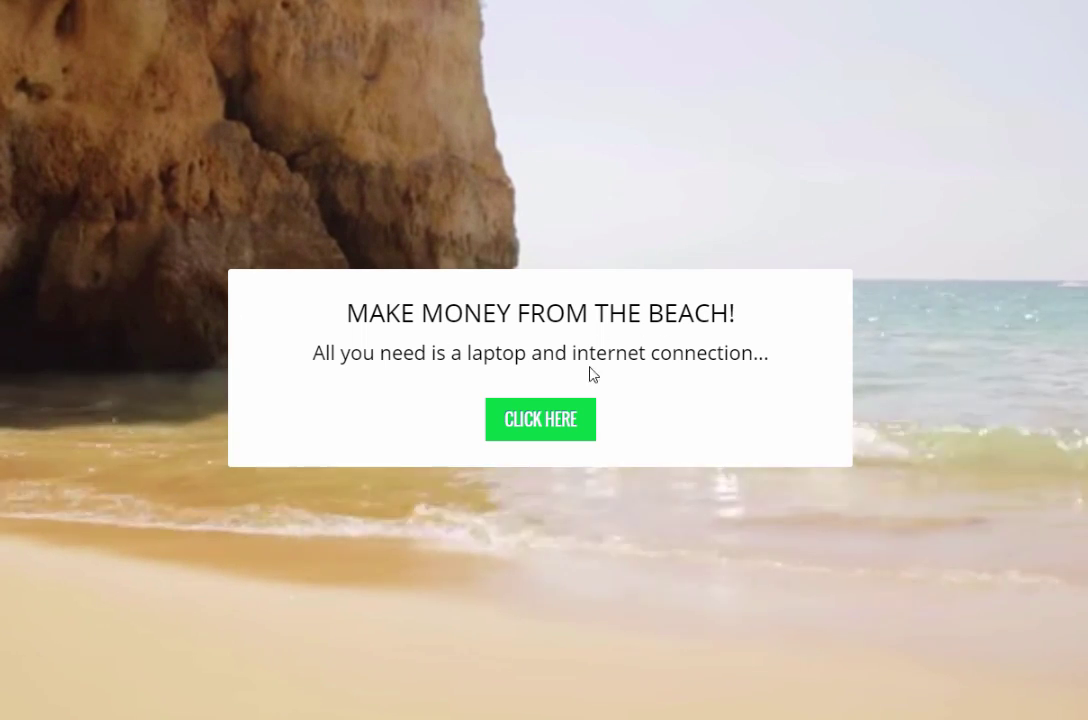
click(549, 423)
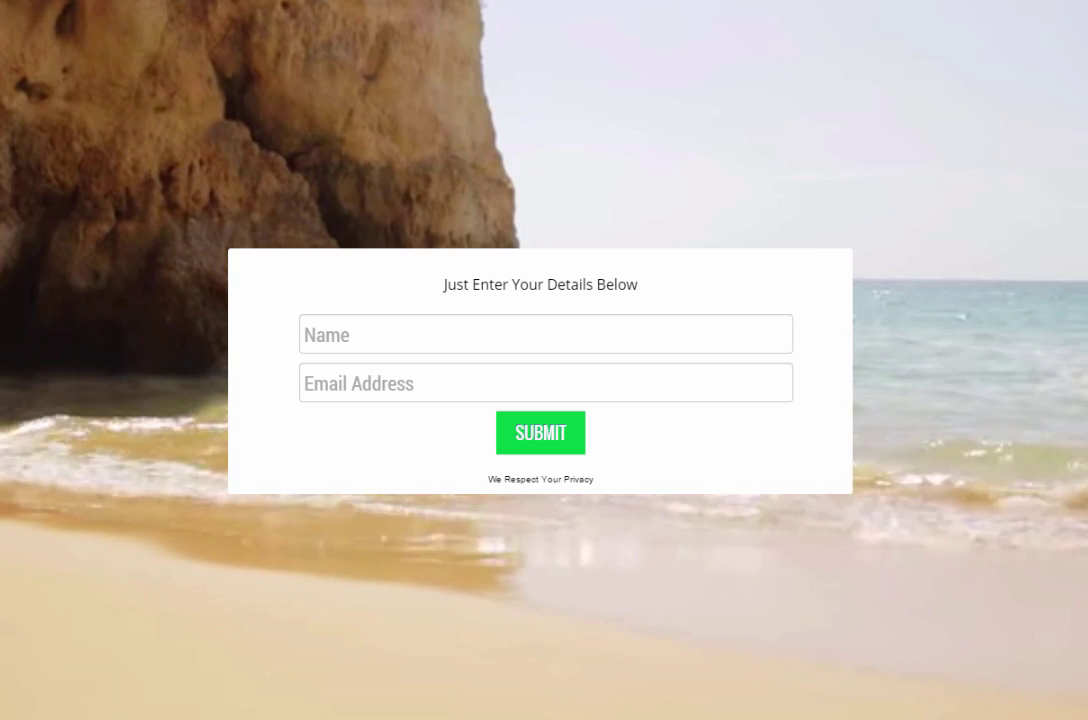
key(ctrl+w)
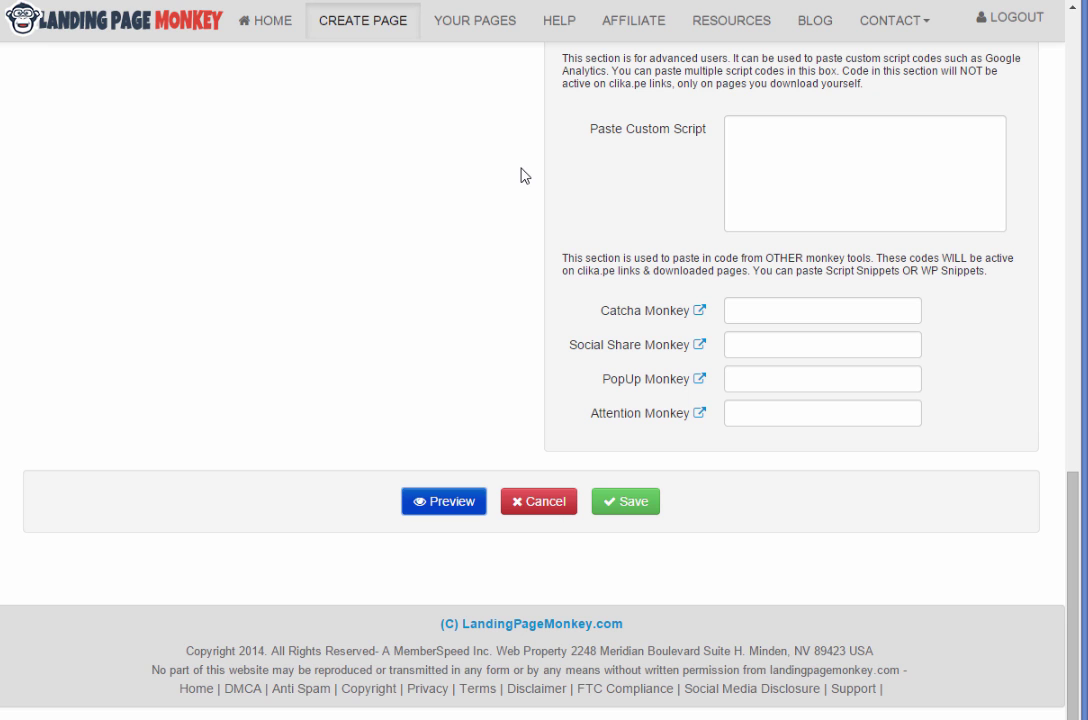
Search VideoHive for "beach" footage, and return to the background video setting in Landing Page Monkey
scroll(377, 250, up, 5)
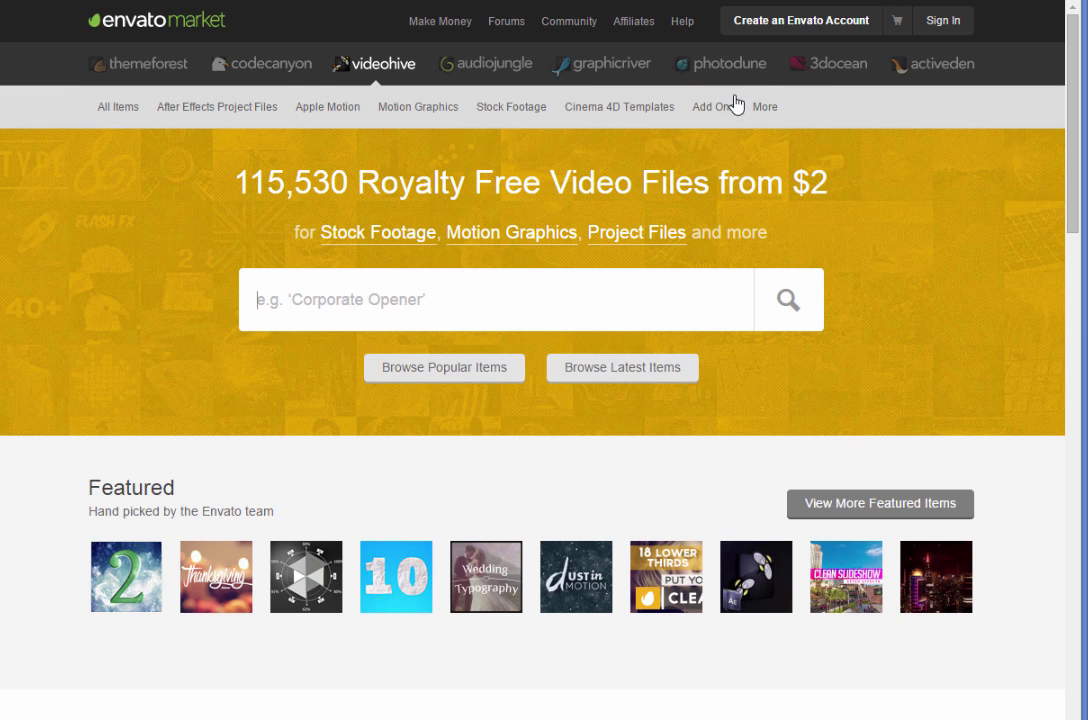
mouse_move(733, 101)
text(beach)
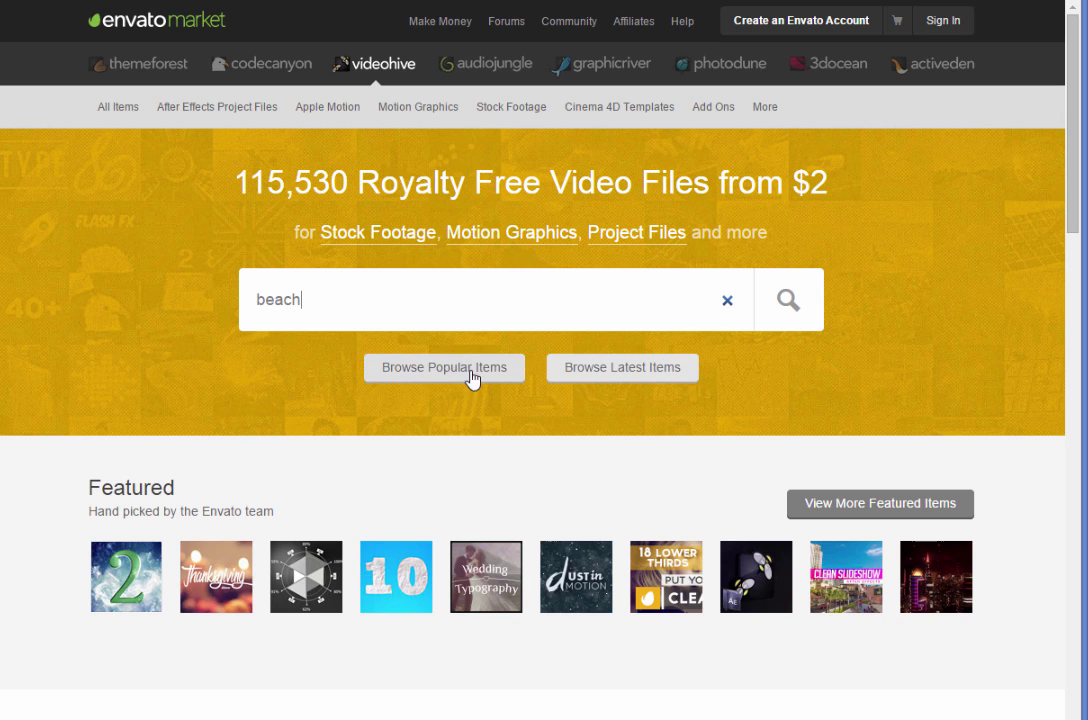
click(795, 305)
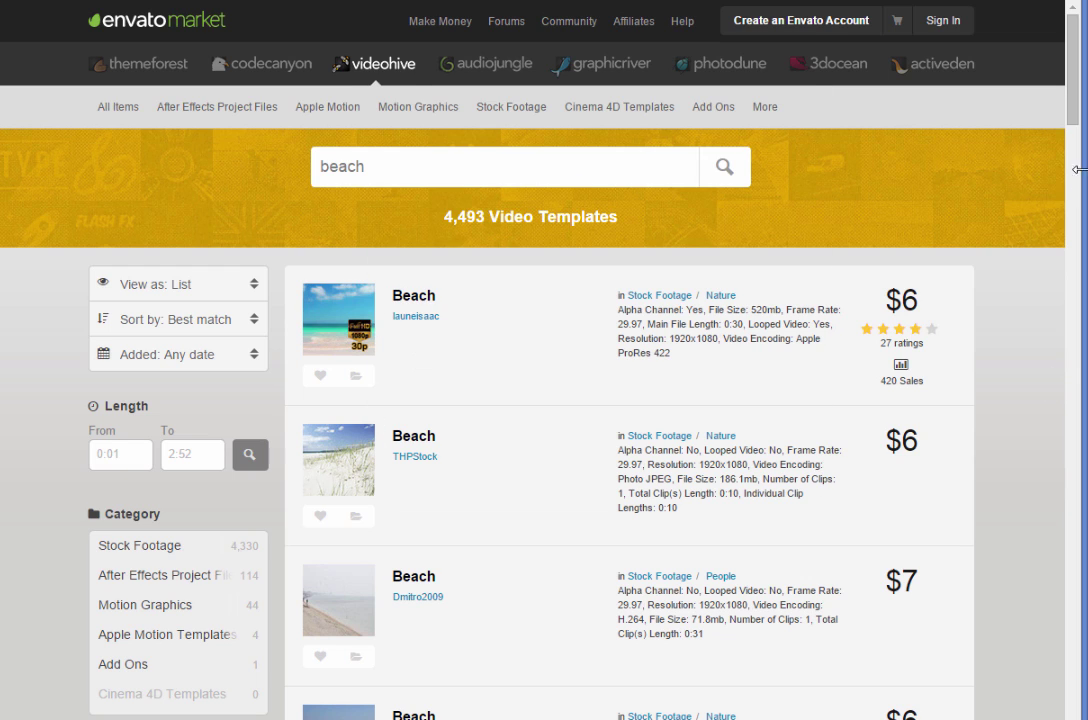
mouse_move(1071, 105)
mouse_down()
mouse_move(1073, 392)
mouse_move(1064, 92)
mouse_up()
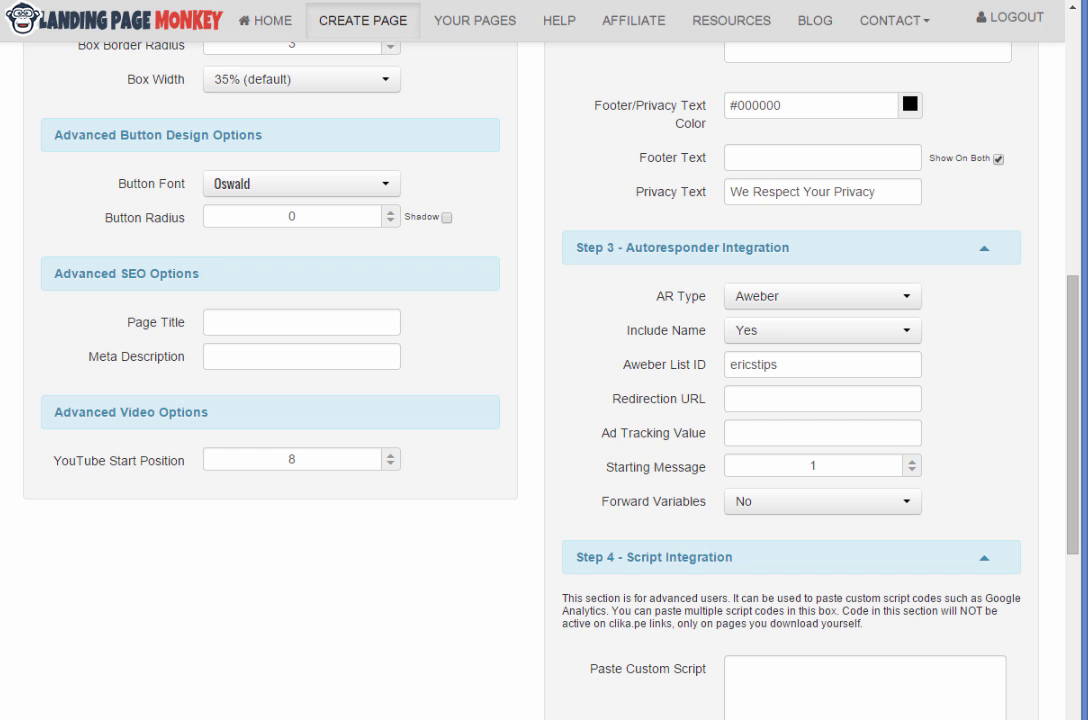
scroll(389, 352, up, 8)
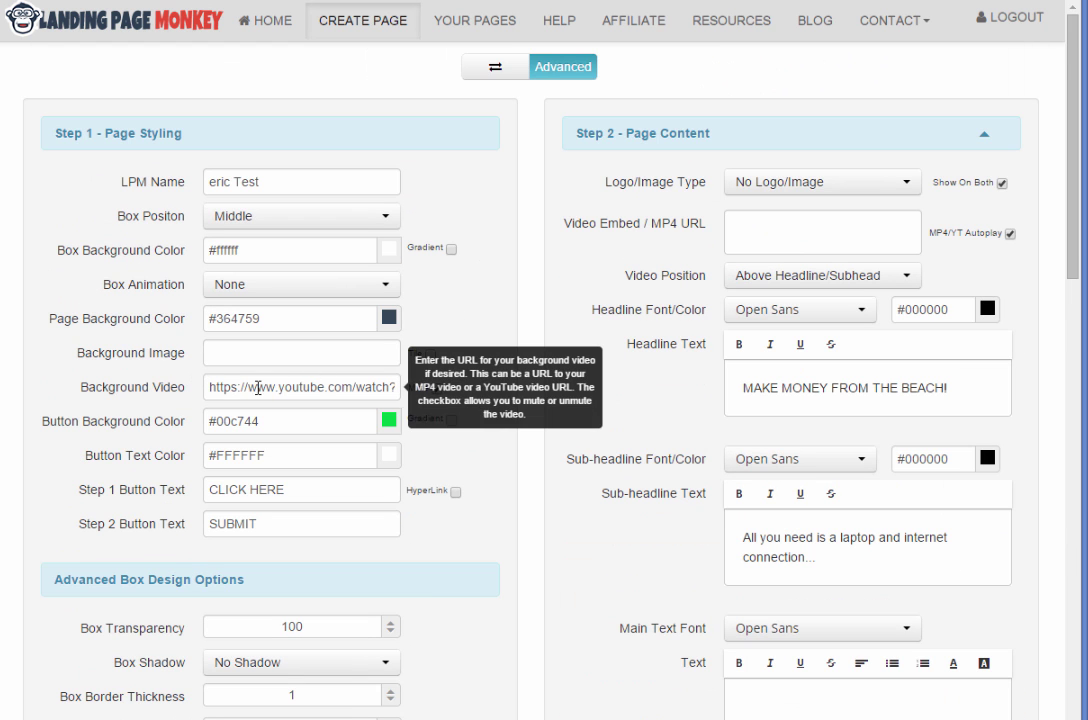